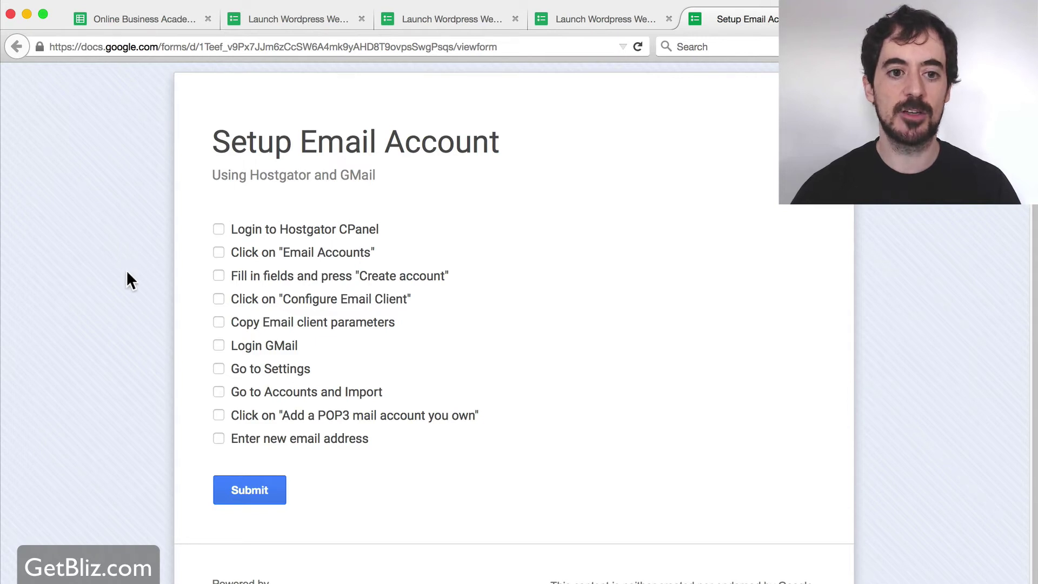
Tick 'Login to Hostgator CPanel' on the checklist and log in to the HostGator control panel
left_click(219, 229)
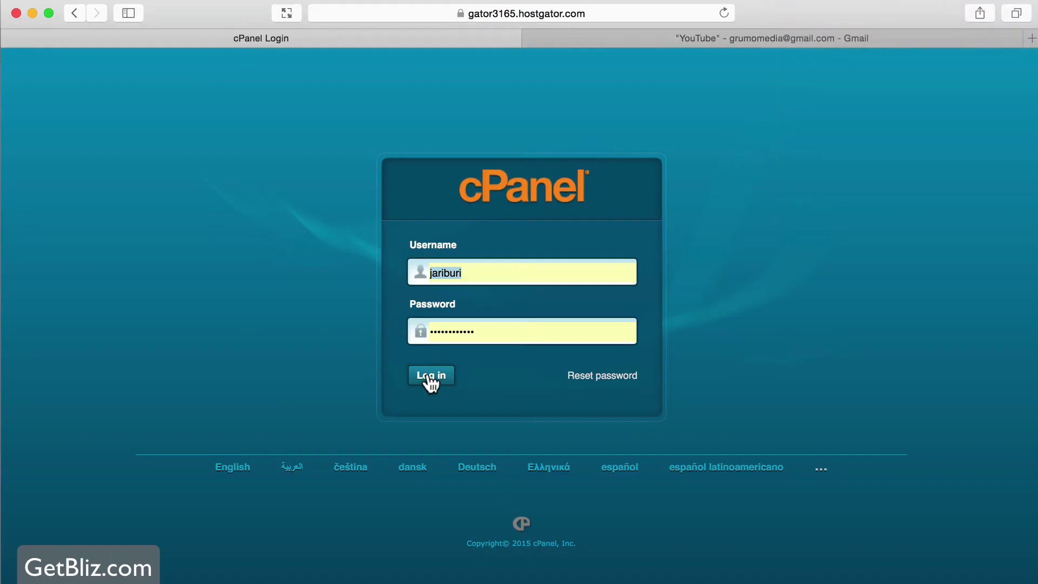
left_click(430, 376)
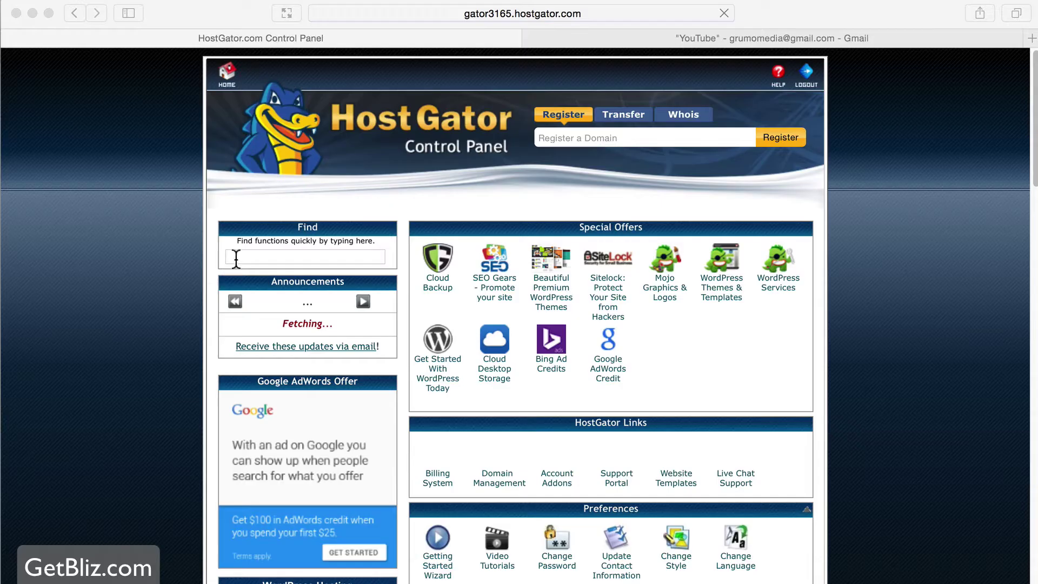
In Email Accounts, start a new account with the owner's username on the blizbook.com domain
scroll(579, 343, "down", 10)
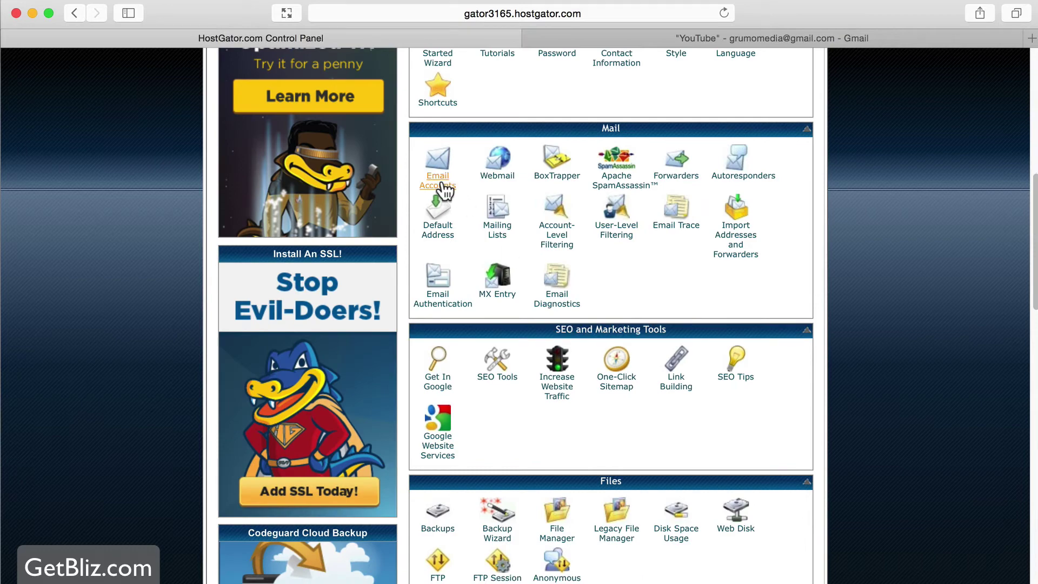
left_click(446, 181)
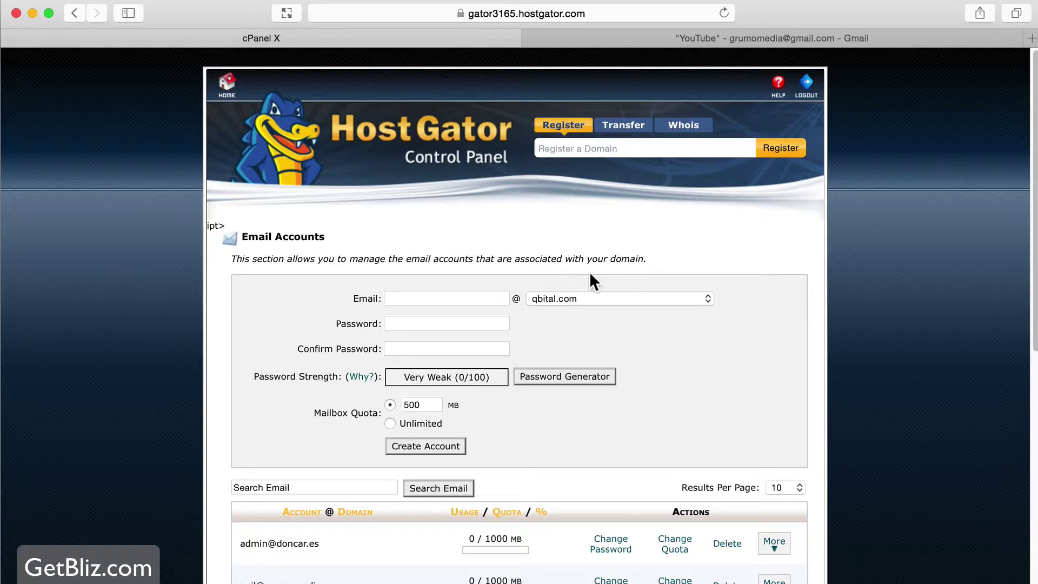
left_click(466, 298)
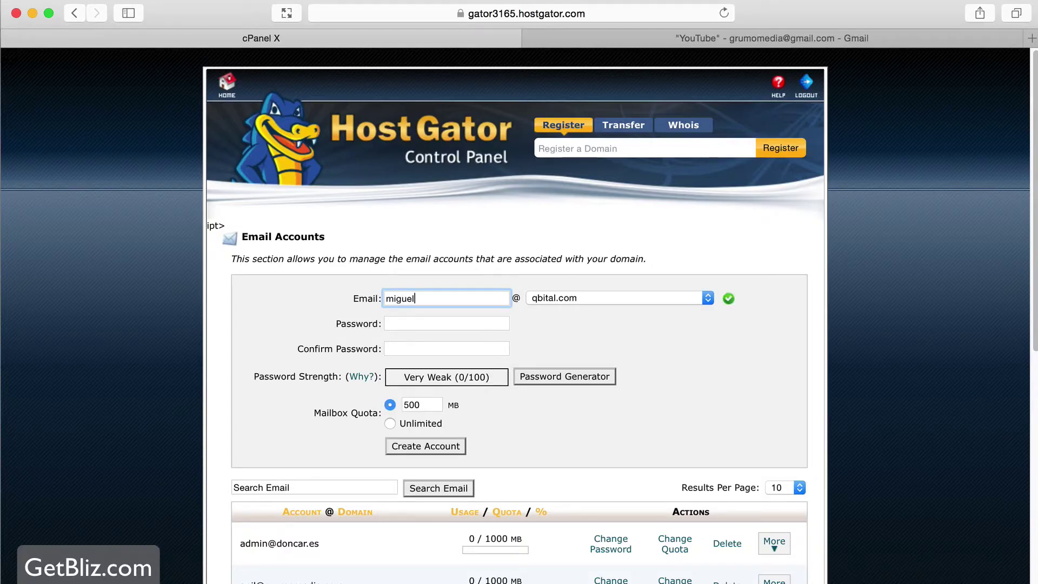
left_click(582, 297)
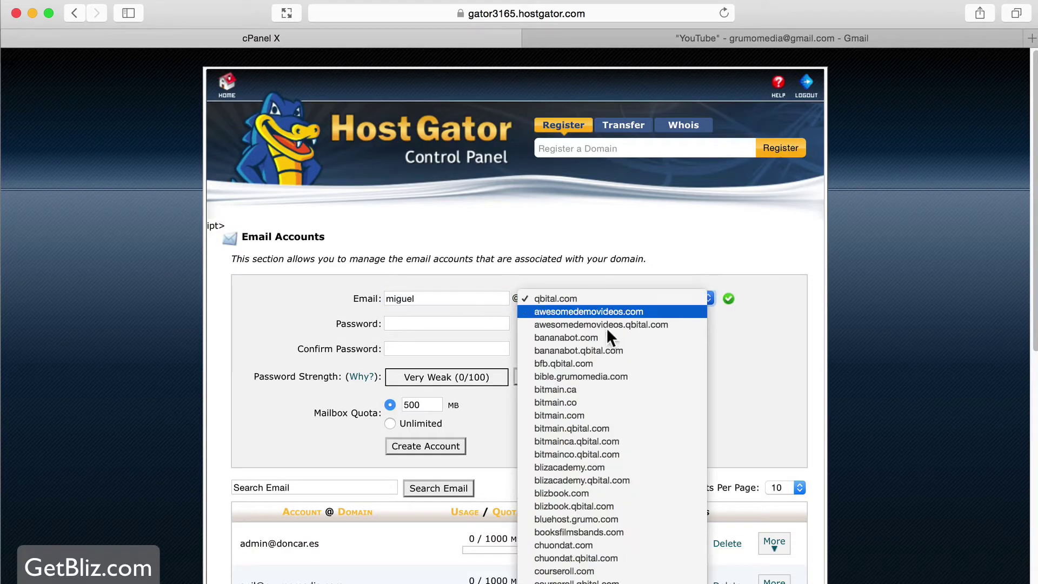
left_click(601, 492)
Enter and confirm a strong password, set a 1000 MB quota, and create the account
left_click(420, 323)
type("••••••••••")
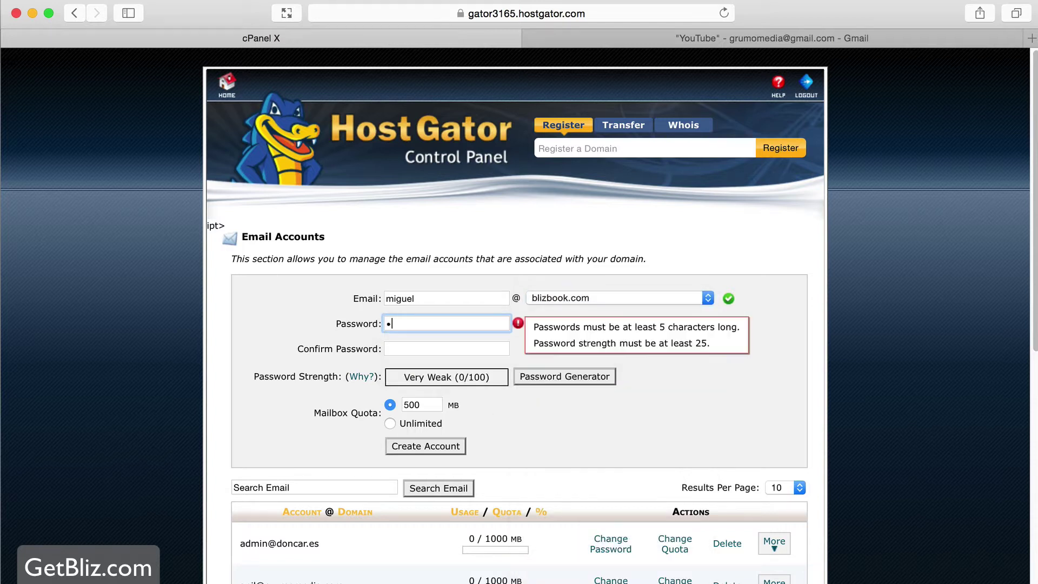
left_click(446, 348)
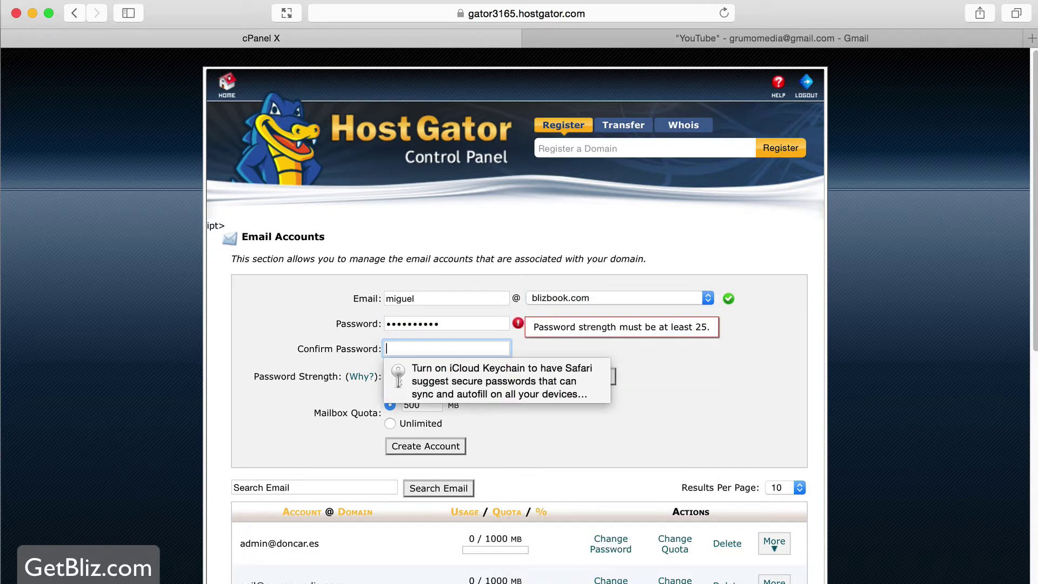
type("••••••••••")
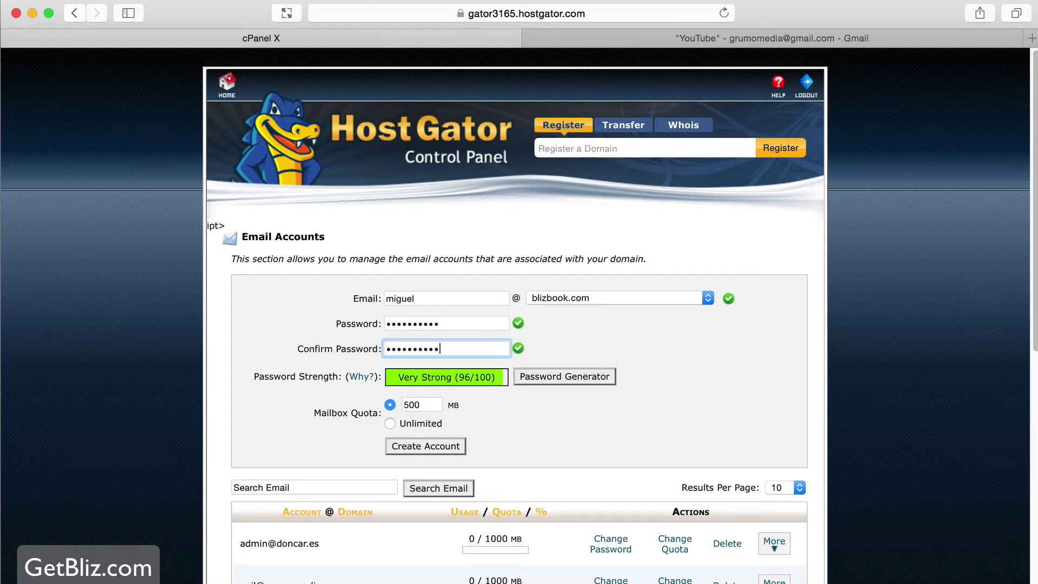
double_click(424, 404)
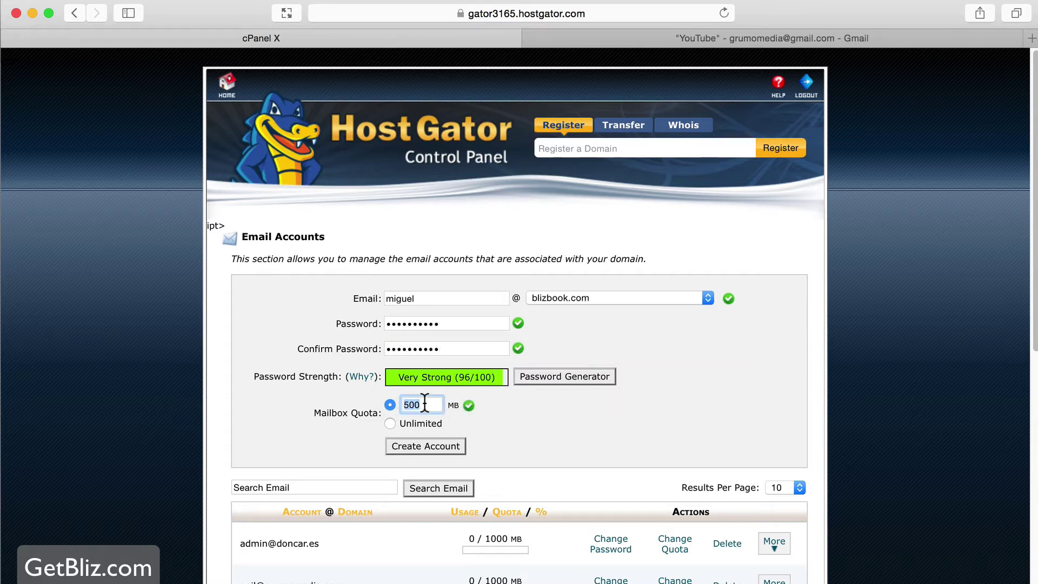
type("1000")
scroll(534, 414, "down", 2)
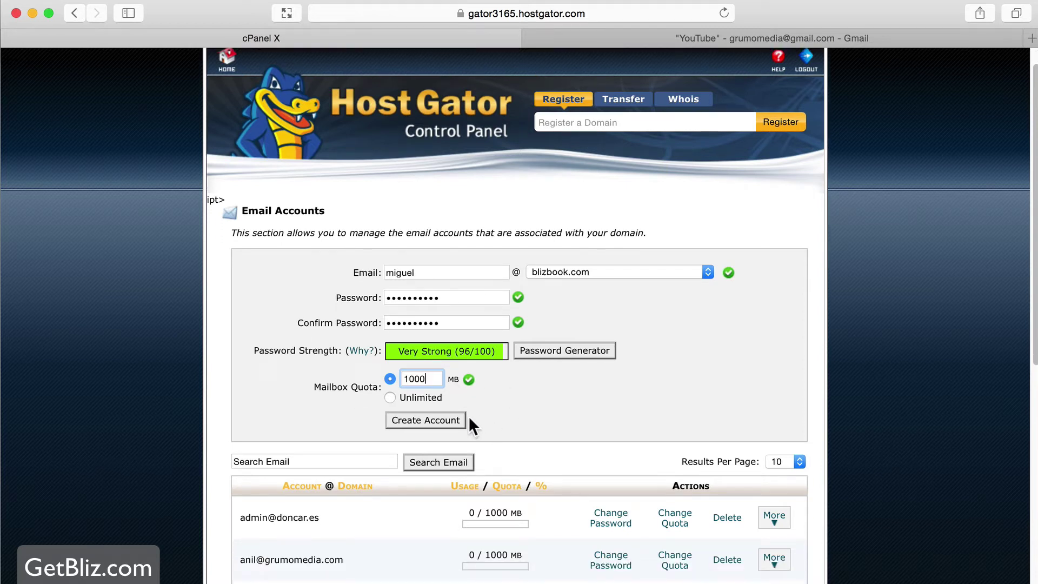
left_click(440, 420)
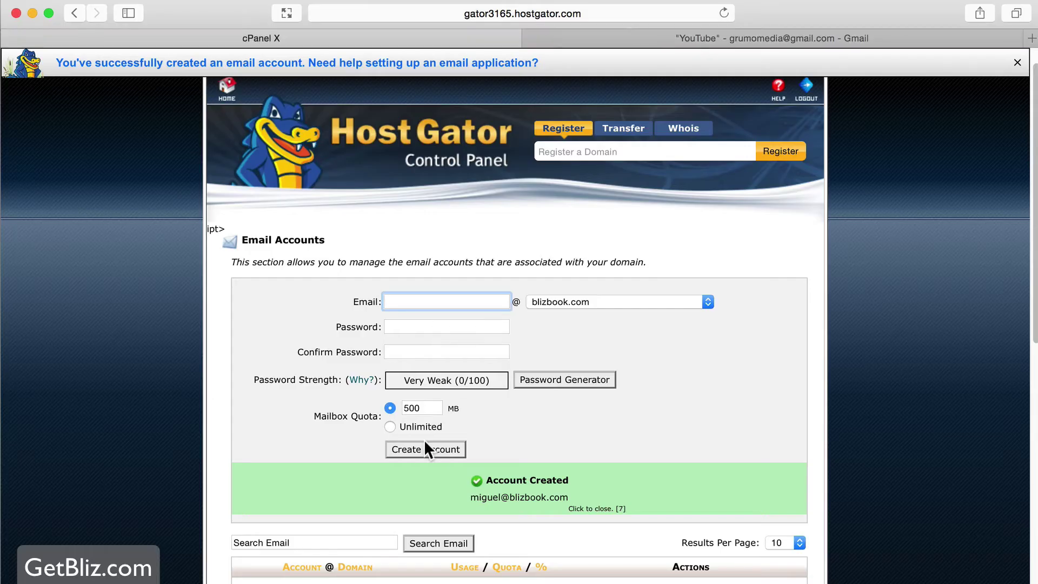
Filter the email accounts by 'blizbook' and show more actions for the new account
scroll(424, 449, "down", 5)
left_click(312, 477)
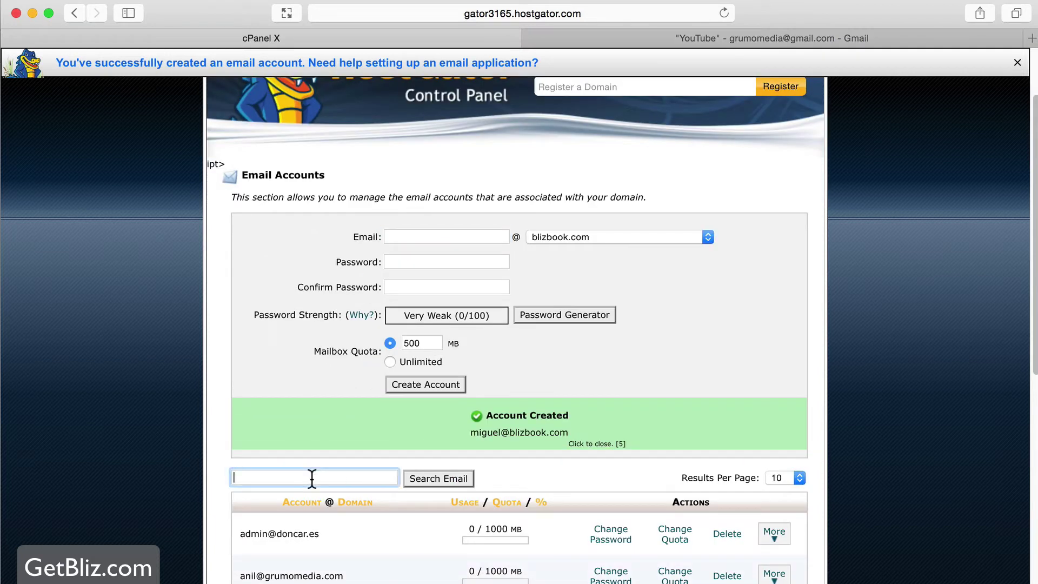
type("blizbook")
key("Return")
scroll(378, 486, "down", 3)
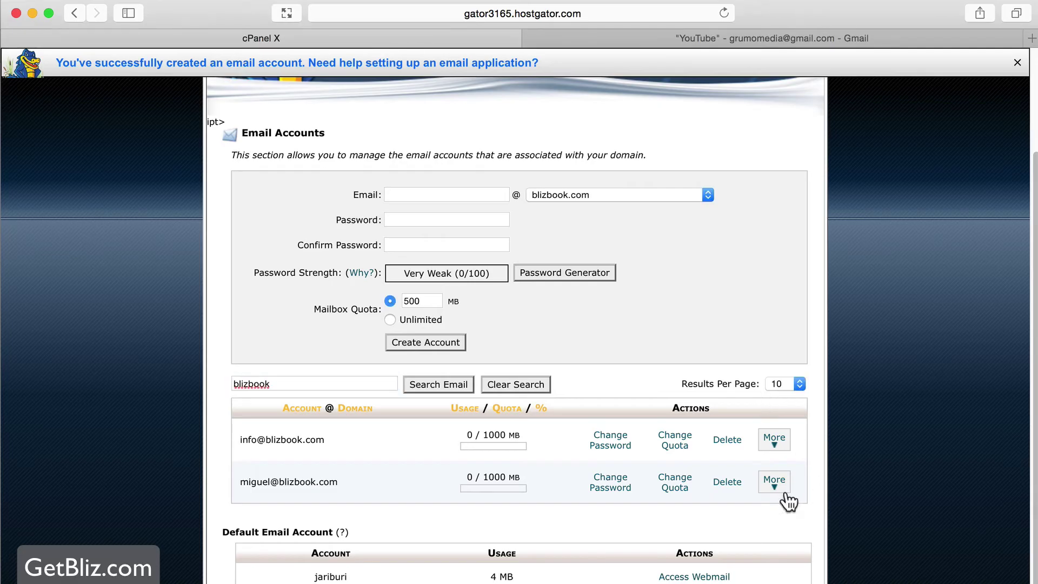
left_click(785, 489)
left_click(818, 525)
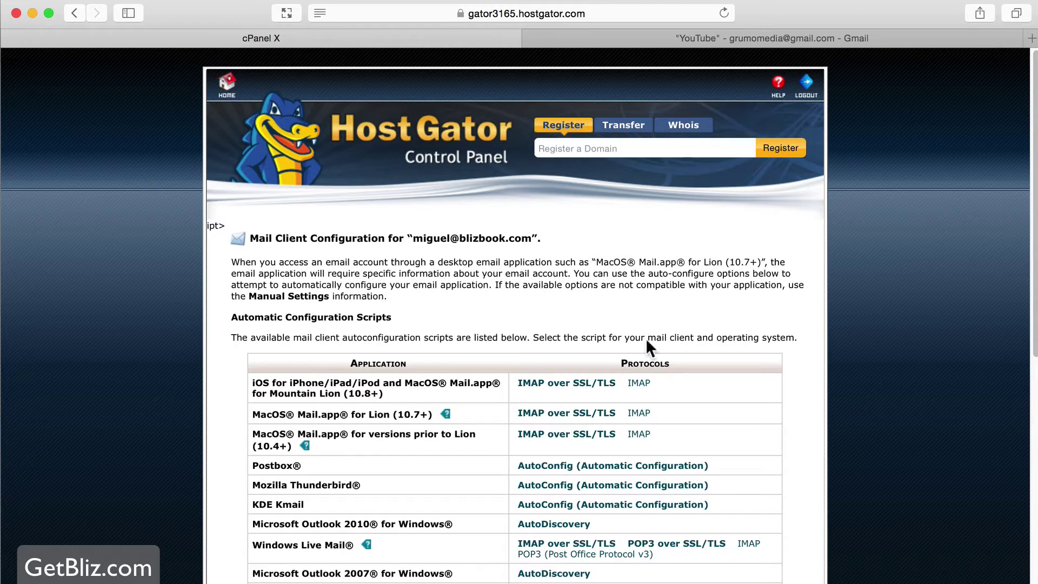
left_click(78, 12)
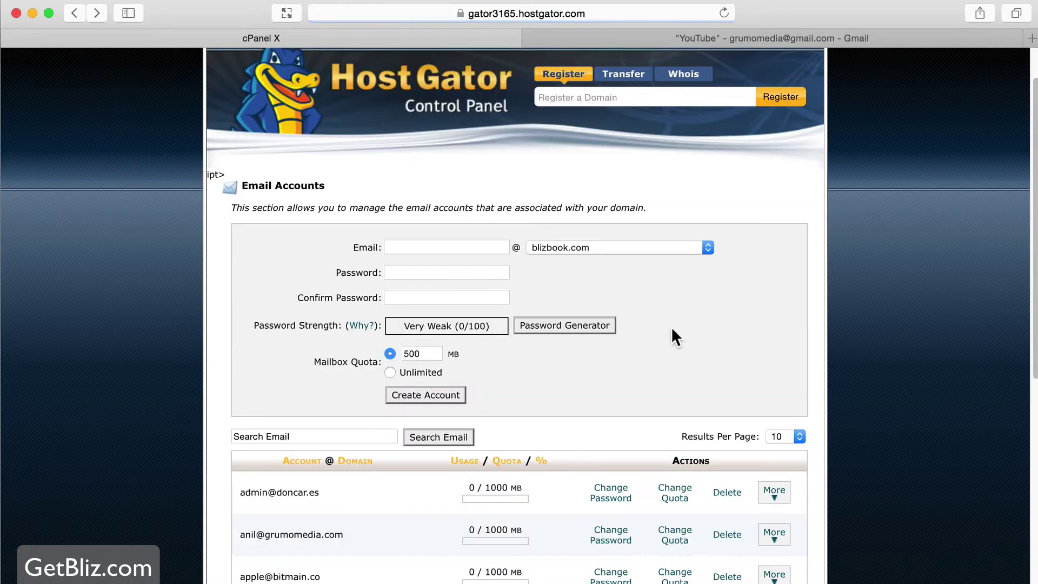
Search accounts for 'bliz', open the new account's webmail options, then return to the Email Accounts tab
left_click(338, 436)
type("bliz")
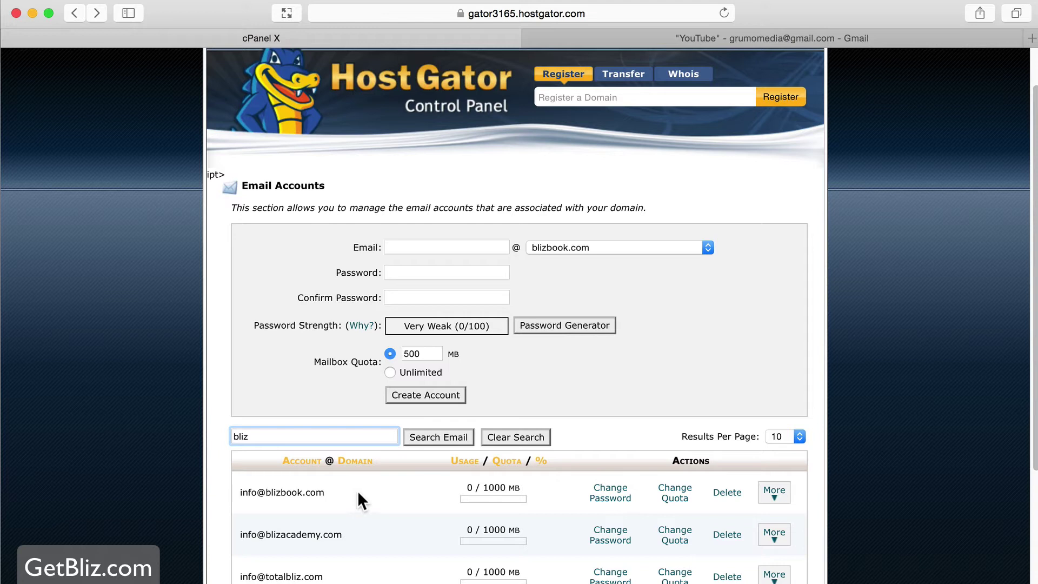
scroll(372, 495, "down", 3)
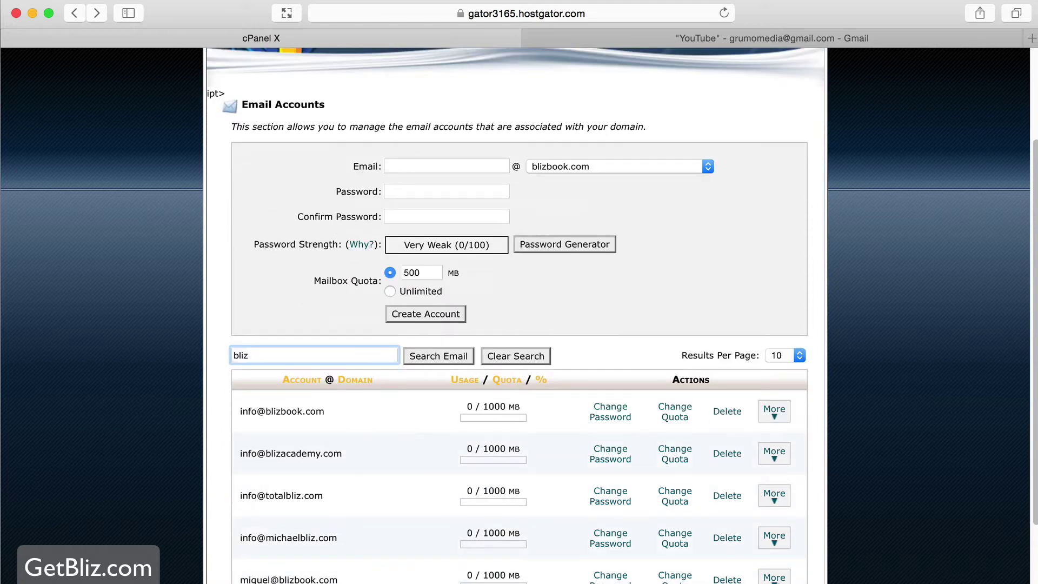
left_click(774, 538)
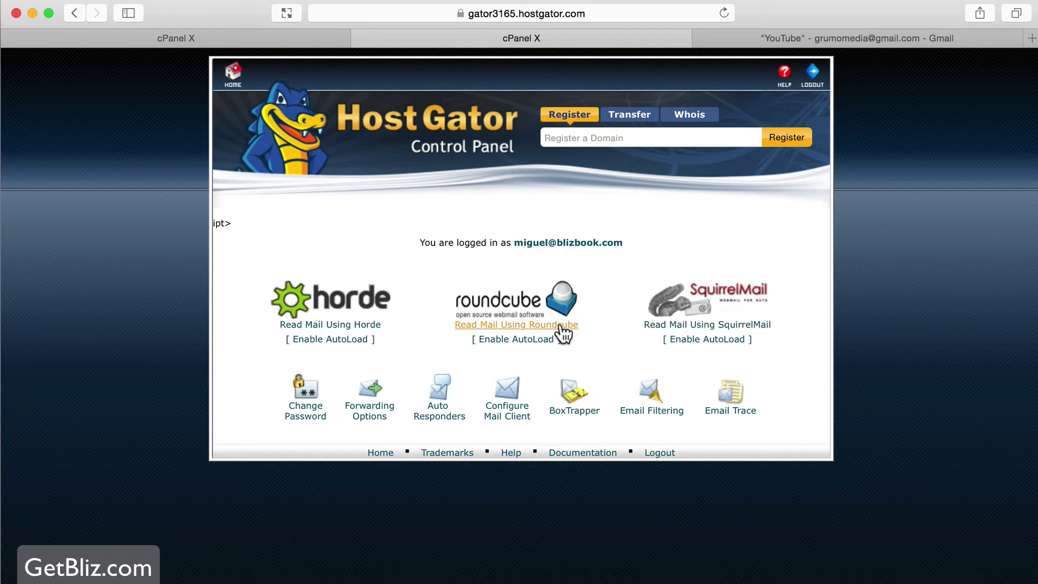
left_click(270, 37)
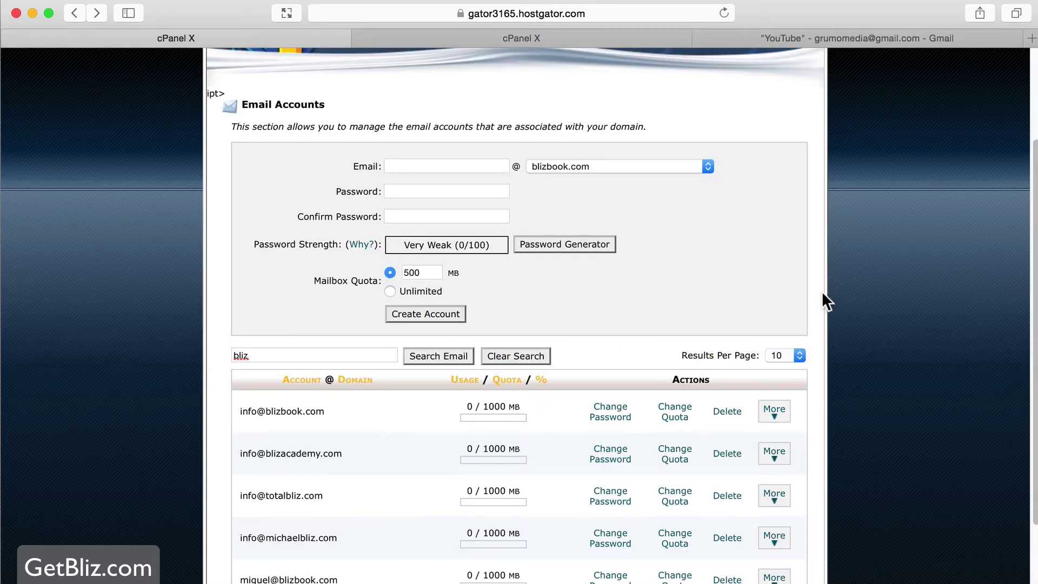
scroll(863, 335, "down", 2)
Review the checklist form in Firefox, then return to the cPanel email accounts page
key("super+Tab")
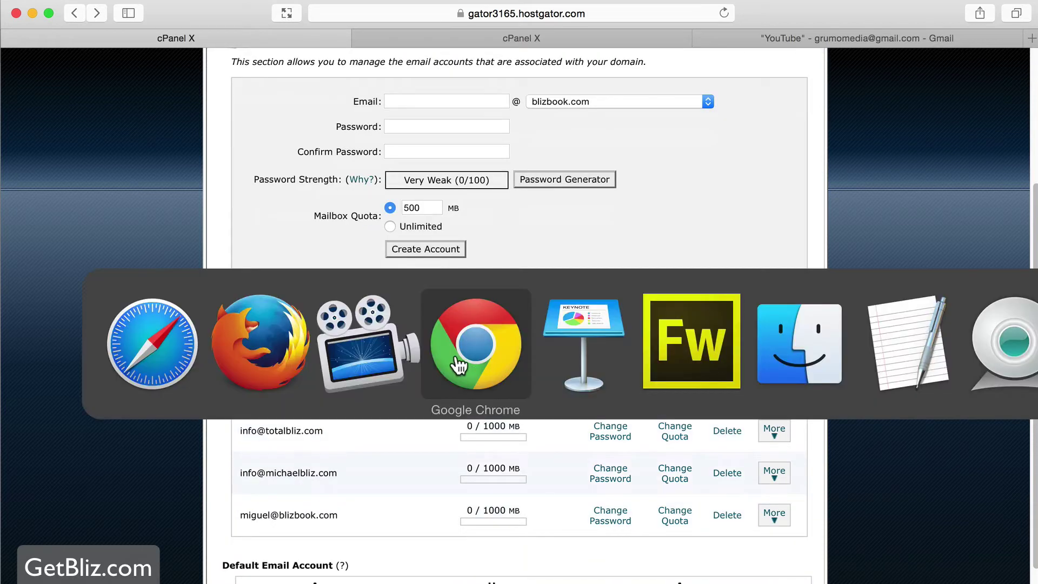
left_click(275, 351)
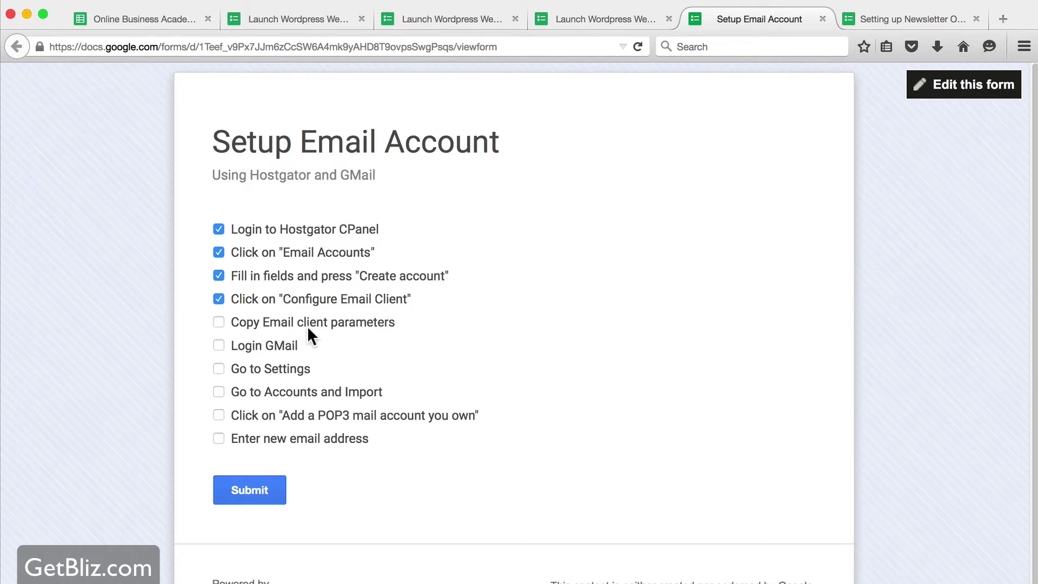
key("super+Tab")
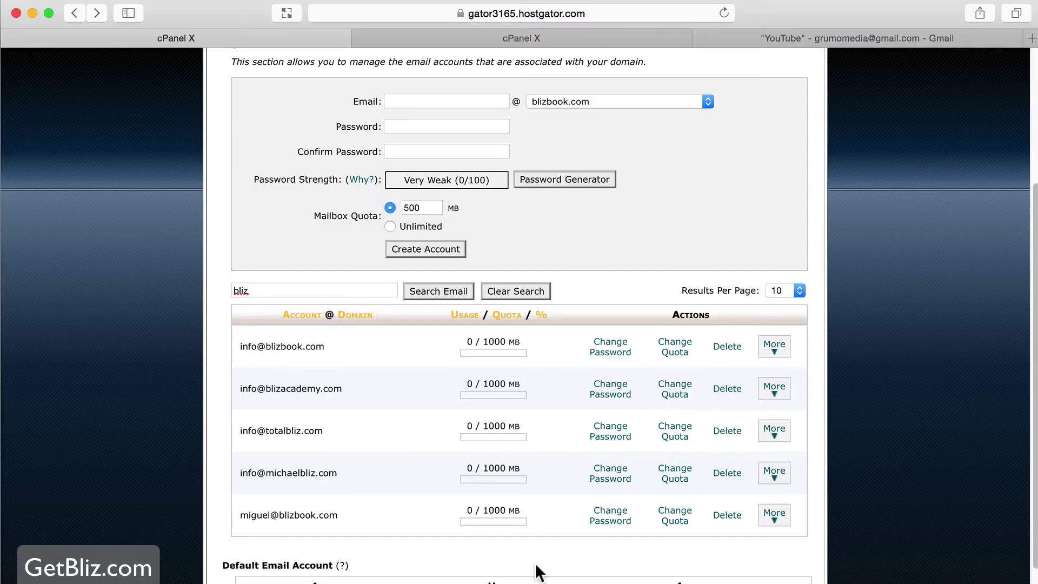
Open the new account's mail client settings and highlight the Secure SSL/TLS manual settings
left_click(776, 518)
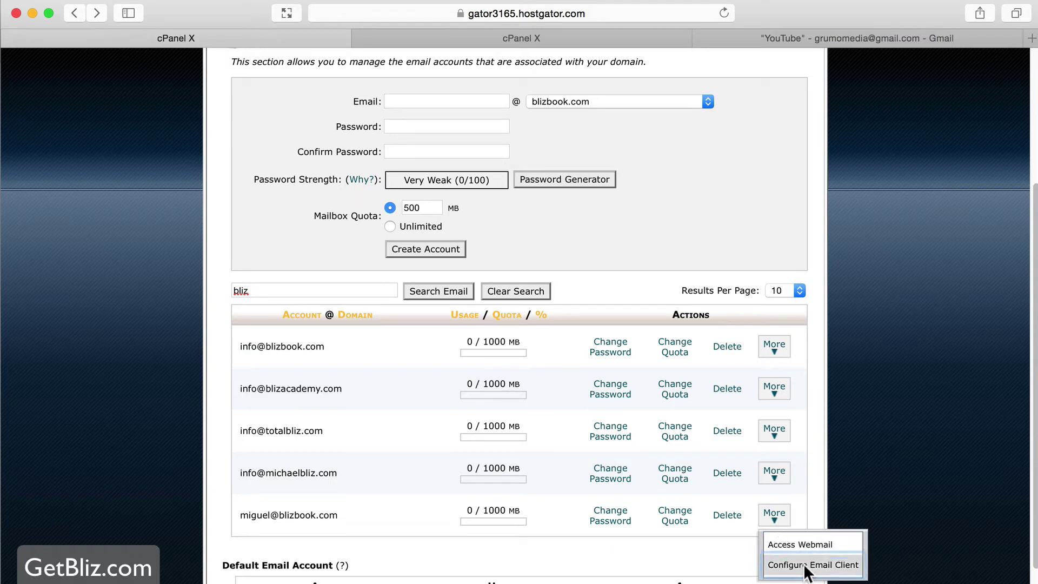
left_click(849, 544)
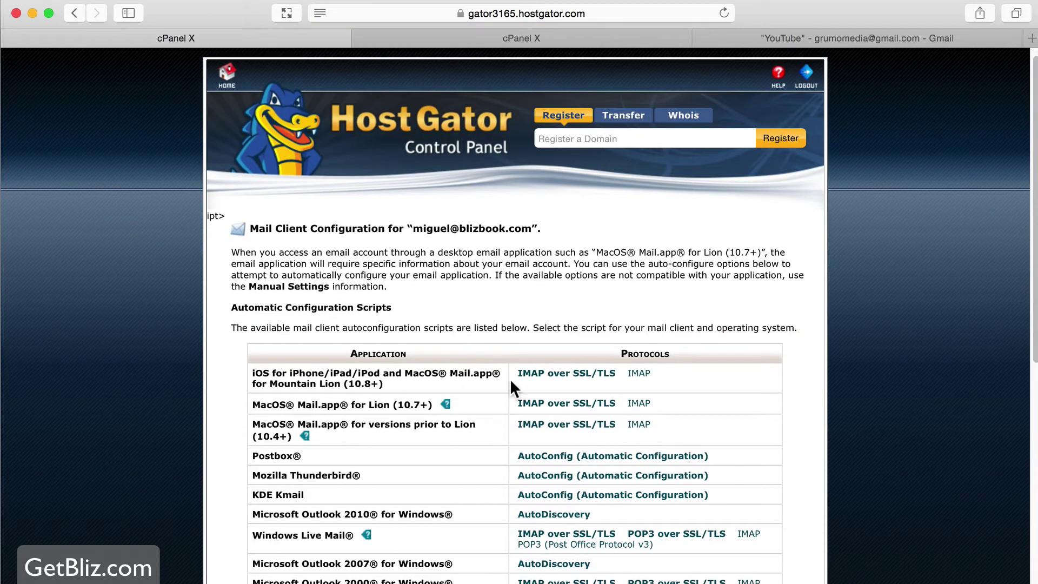
scroll(511, 381, "down", 5)
scroll(510, 381, "down", 6)
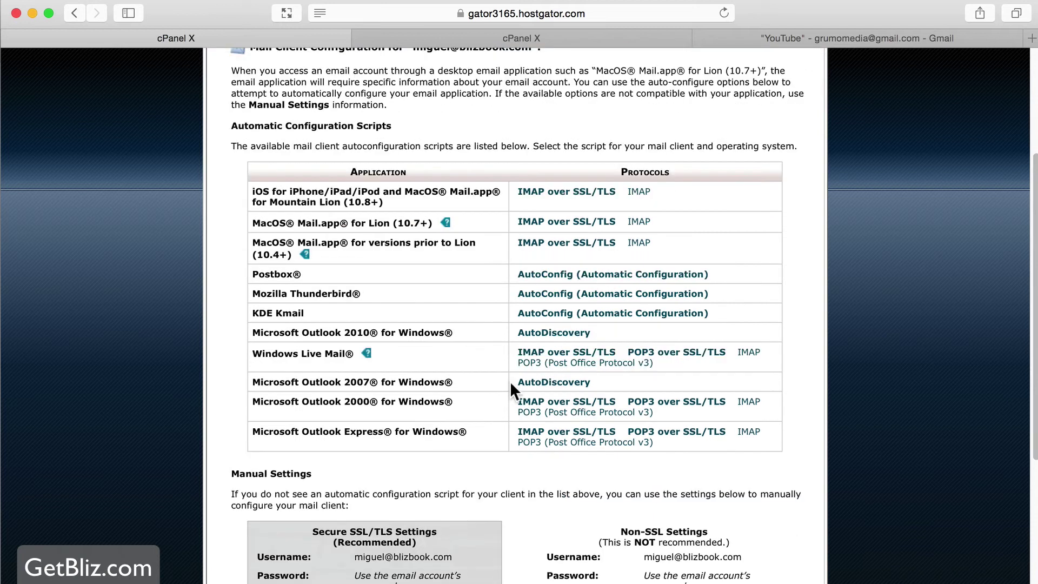
scroll(496, 381, "up", 6)
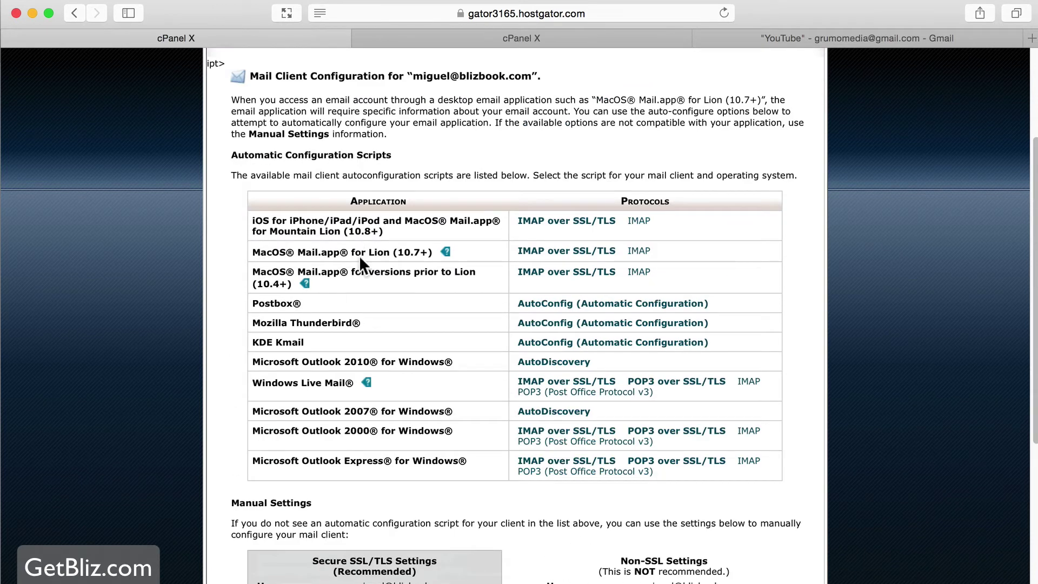
scroll(359, 255, "down", 3)
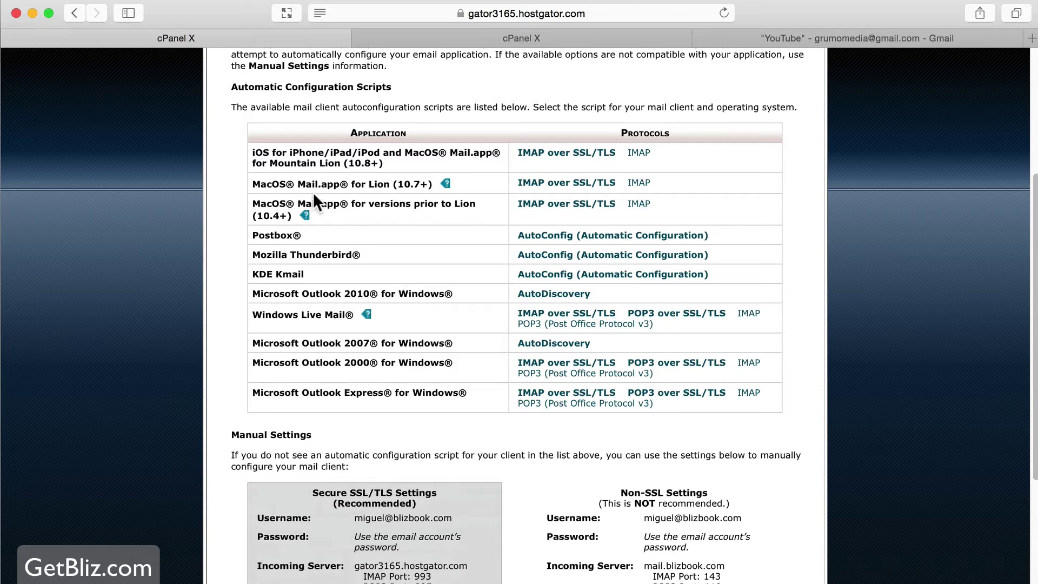
scroll(337, 192, "down", 7)
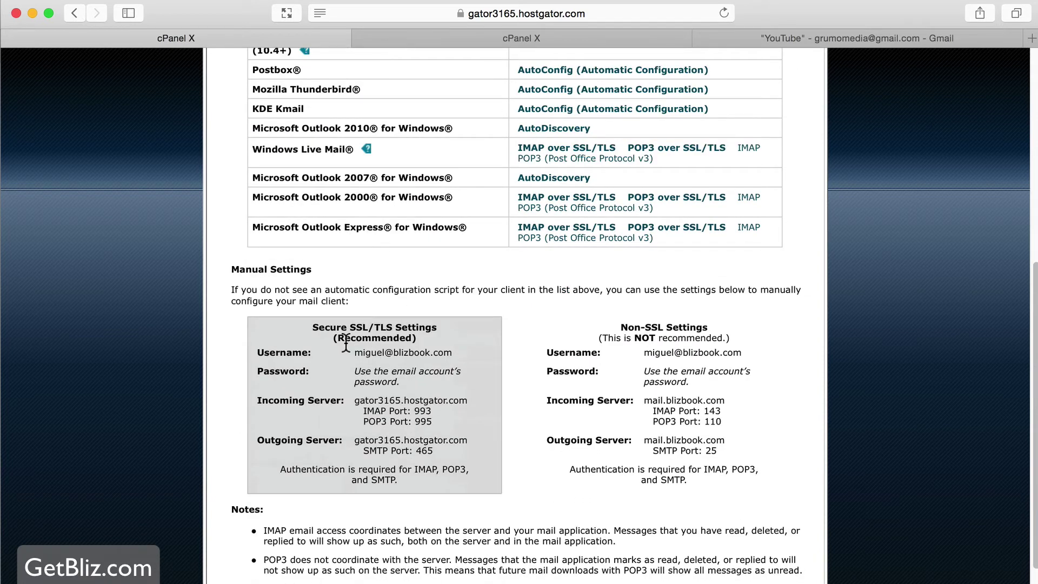
left_click_drag(318, 327, 436, 325)
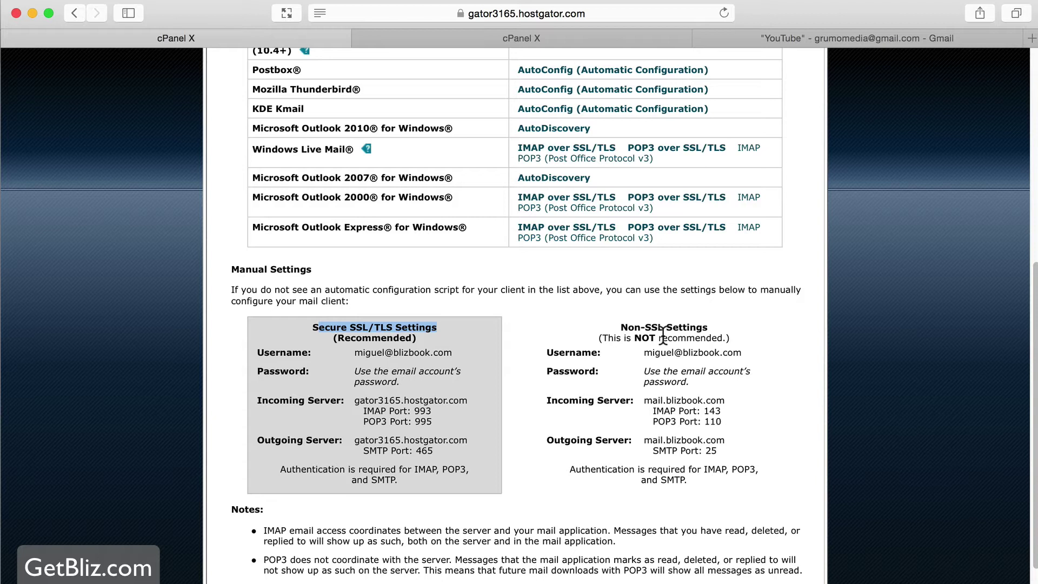
scroll(387, 373, "down", 2)
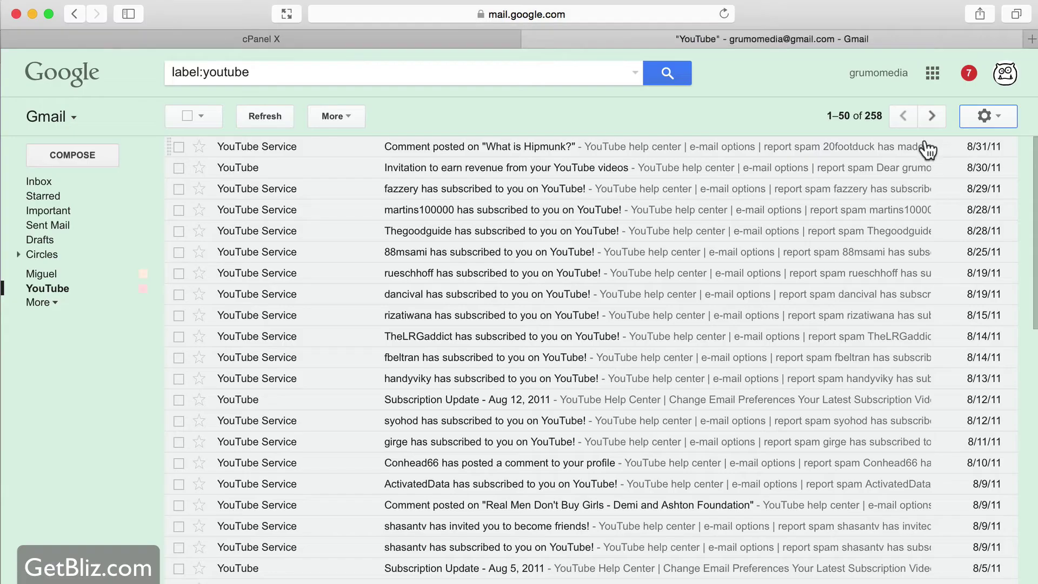
In Gmail Settings > Accounts and Import, tick the checklist item and start adding a POP3 account
left_click(977, 115)
left_click(946, 238)
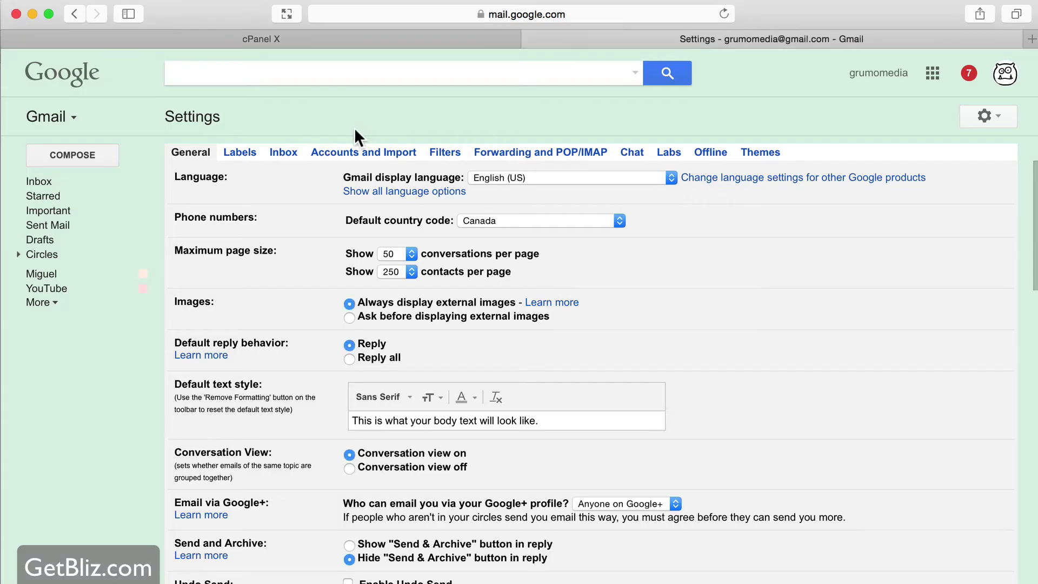
left_click(357, 152)
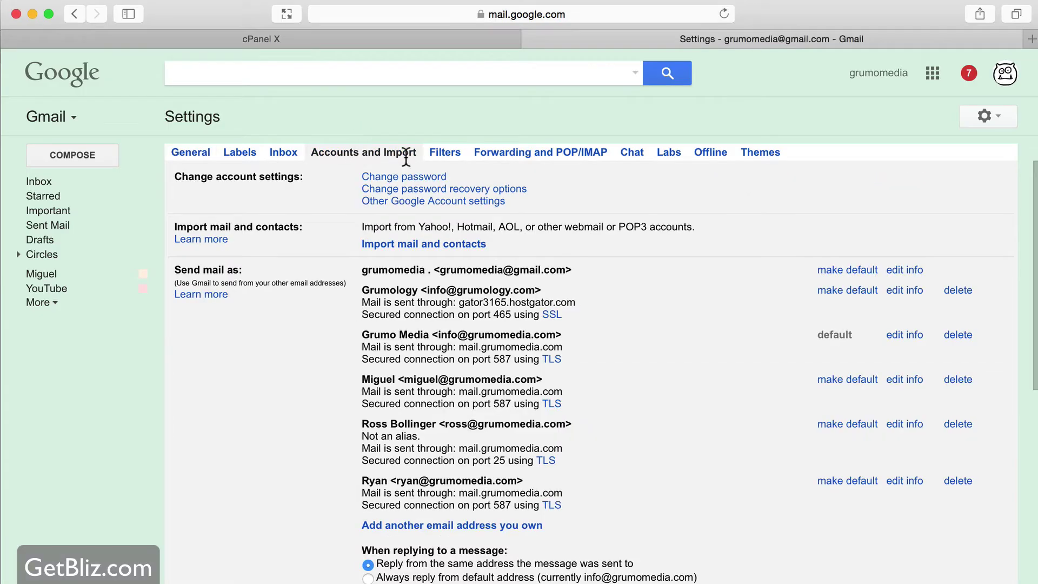
scroll(490, 222, "down", 7)
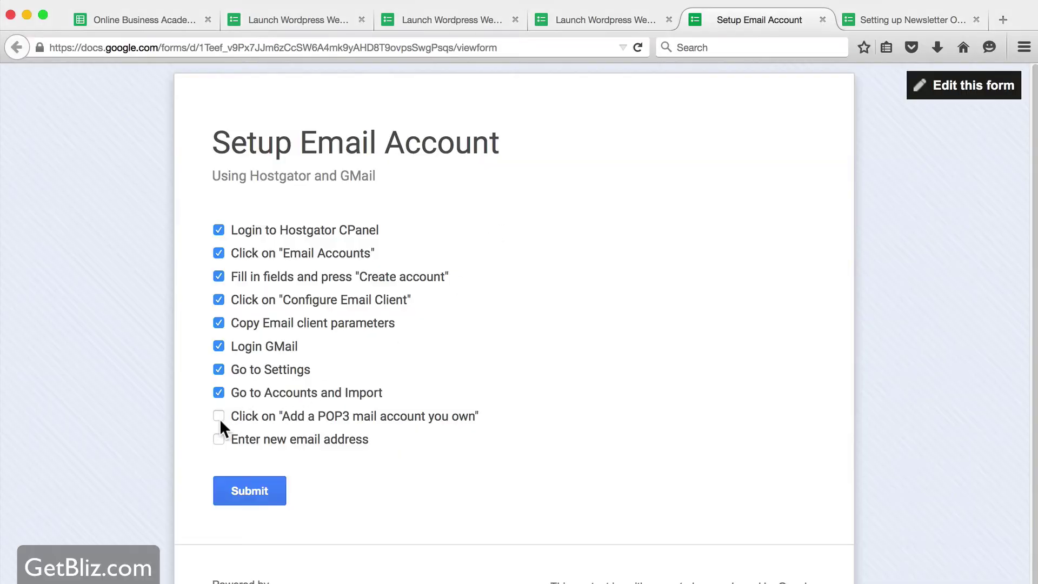
left_click(218, 416)
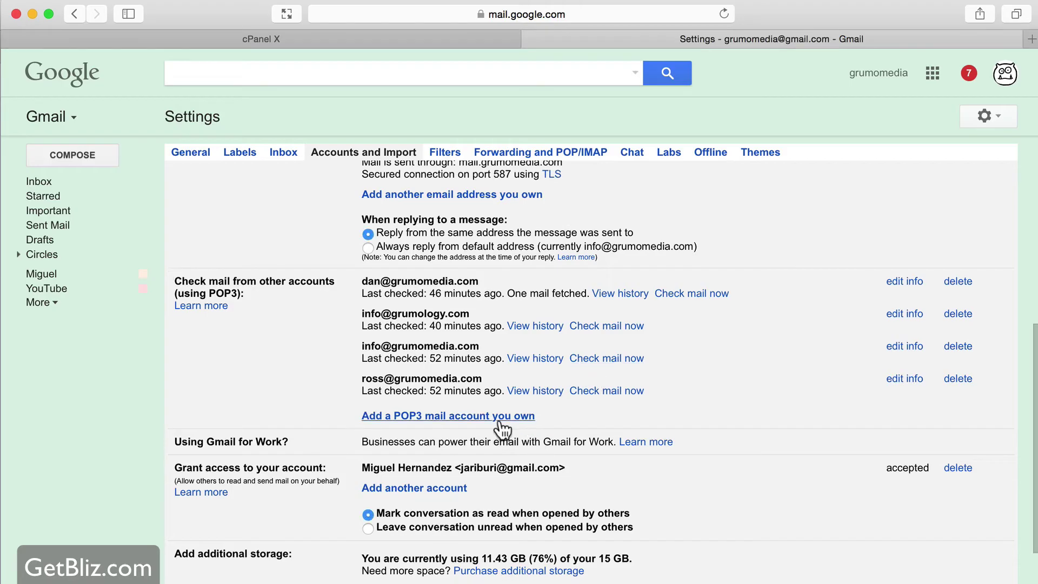
left_click(498, 421)
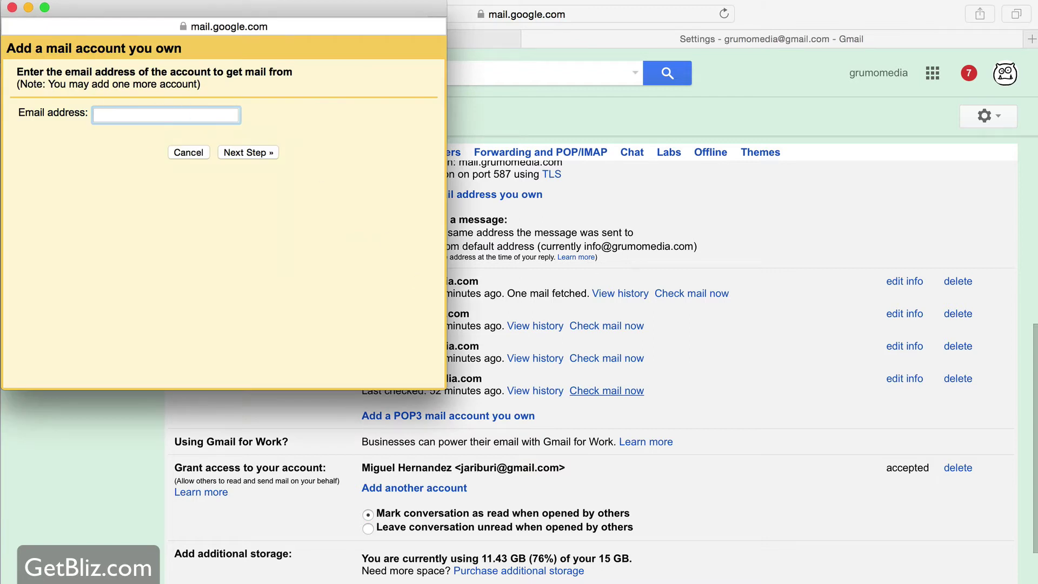
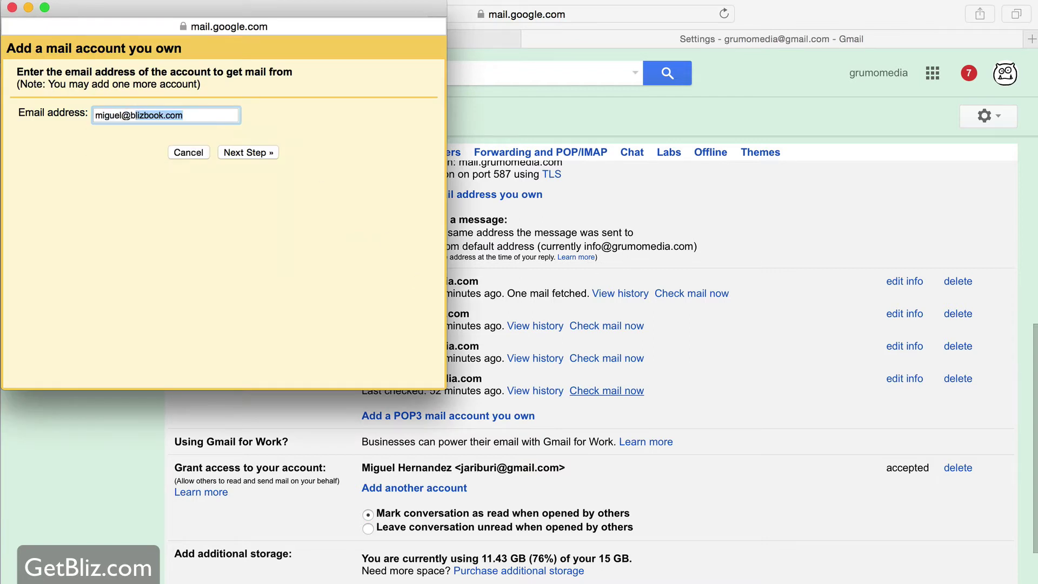
Enter the new blizbook.com email address and continue to the mail server settings
left_click(263, 152)
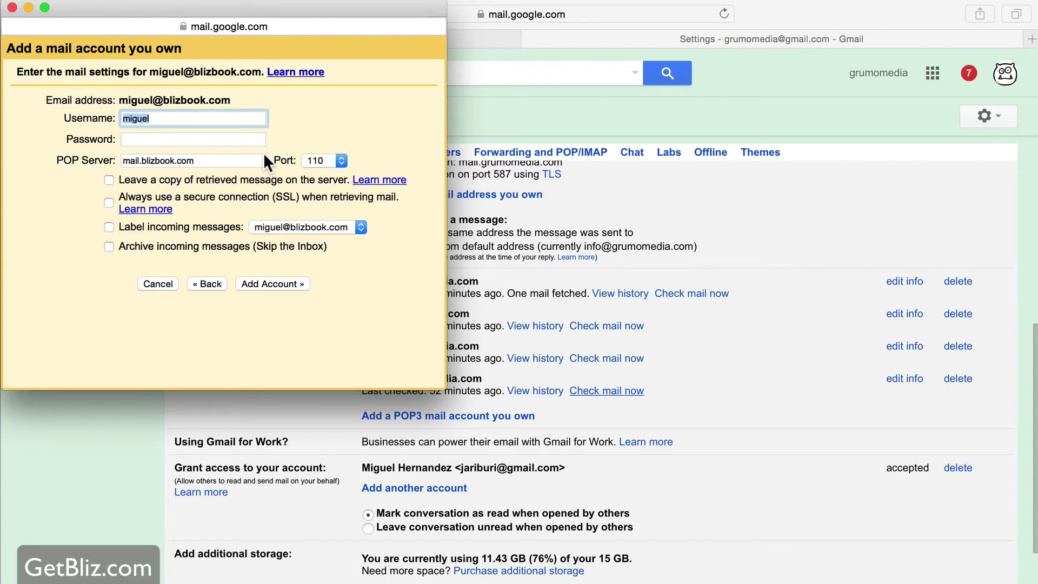
Set the username to the full email address, enter the password, and enable SSL
left_click(189, 120)
left_click_drag(231, 101, 119, 103)
key("super+c")
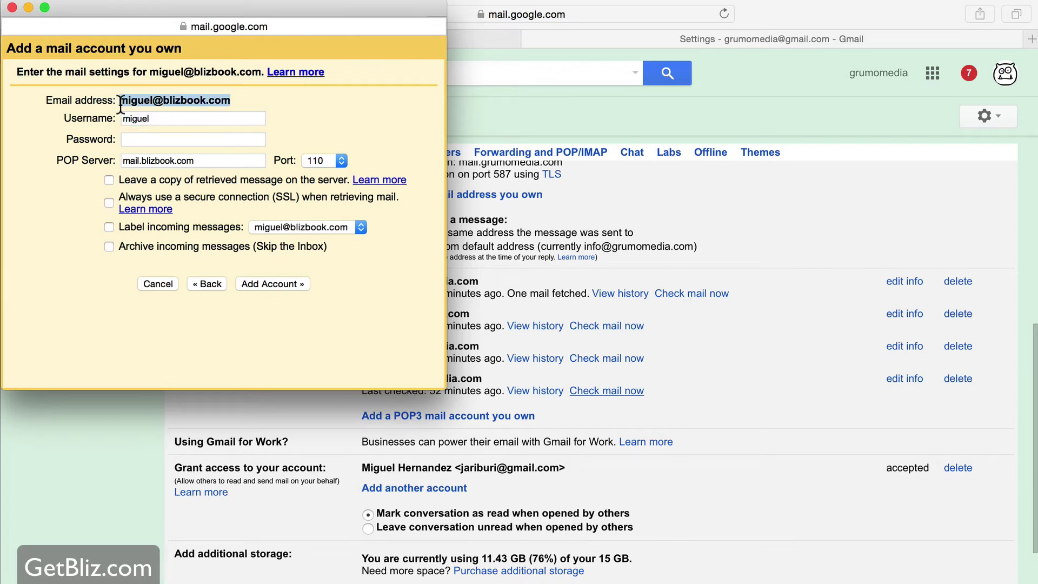
double_click(144, 118)
key("super+v")
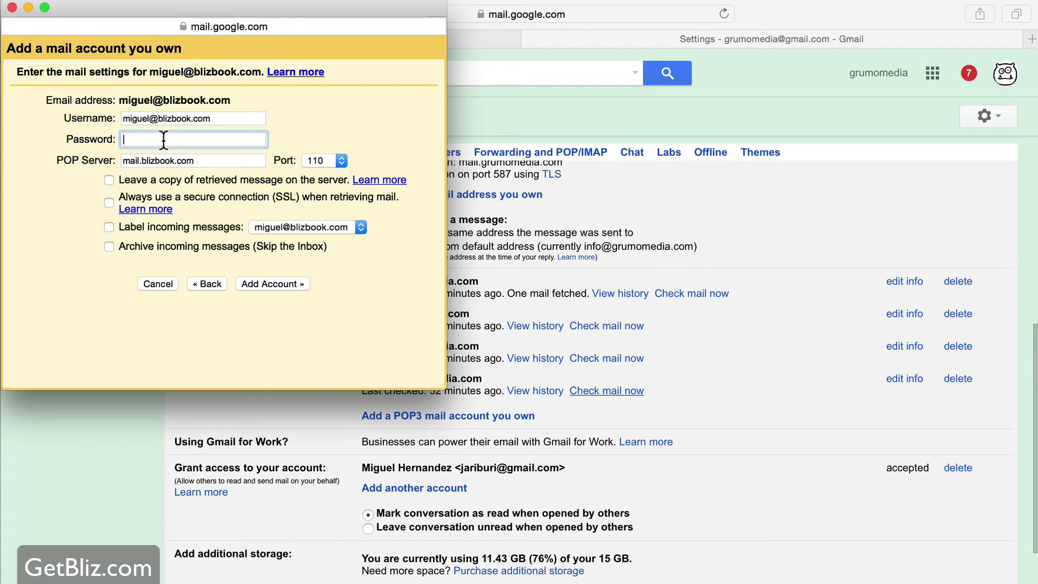
type("••••••••••")
left_click(109, 200)
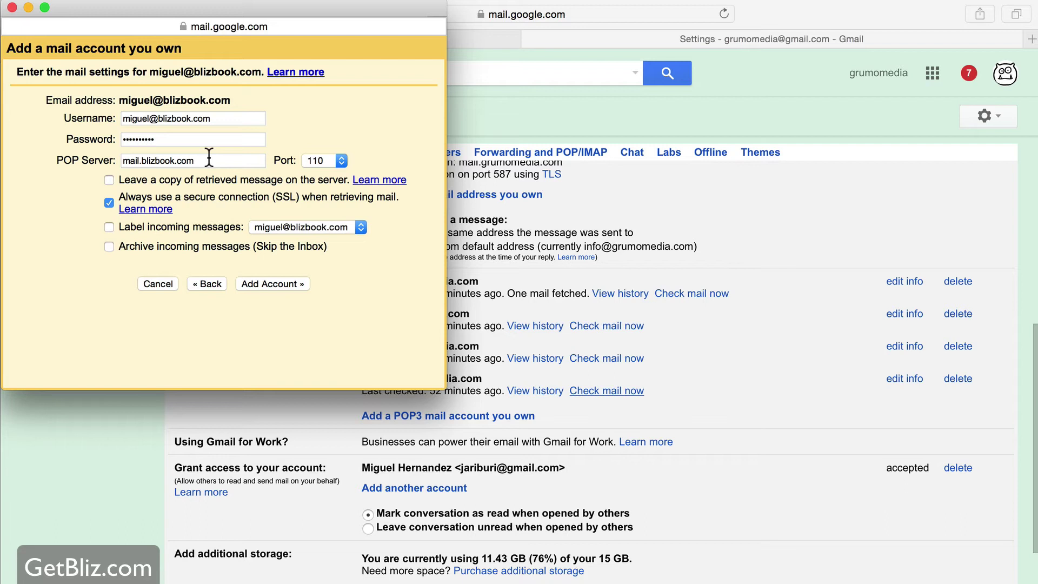
Copy incoming server gator3165.hostgator.com from cPanel into the POP Server field
key("super+Tab")
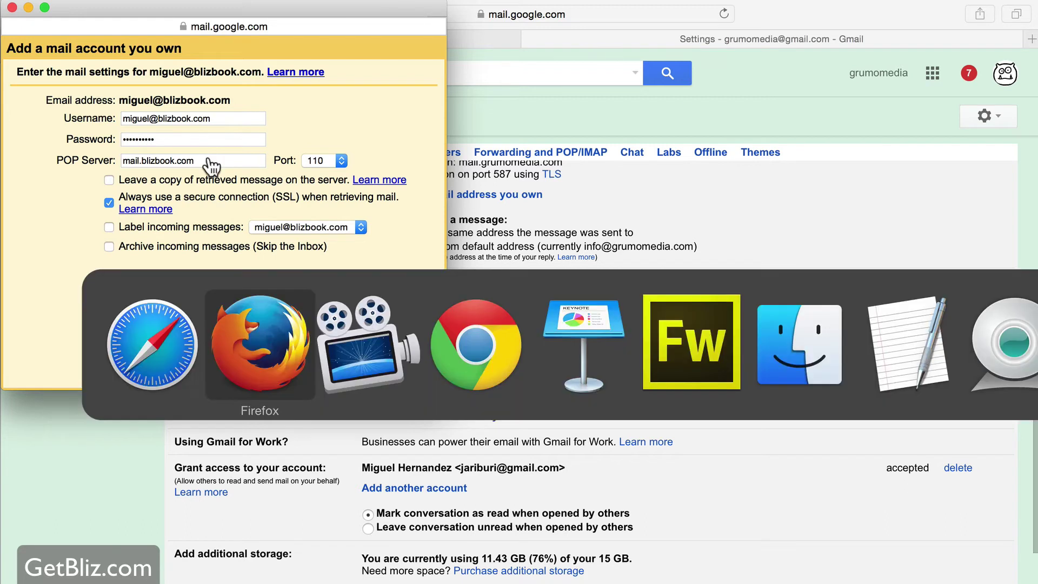
key("super+Tab")
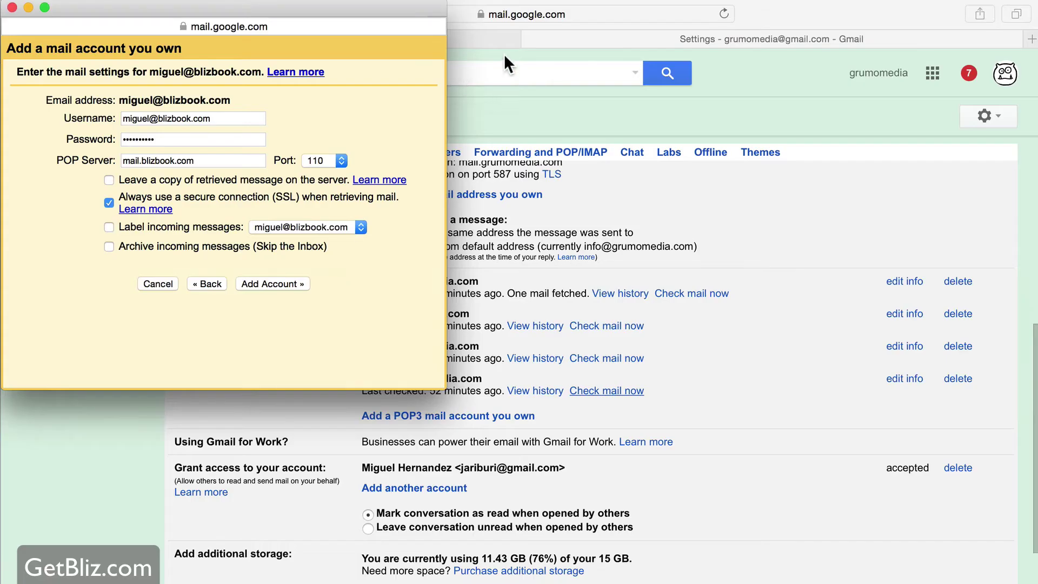
left_click(481, 54)
left_click(393, 44)
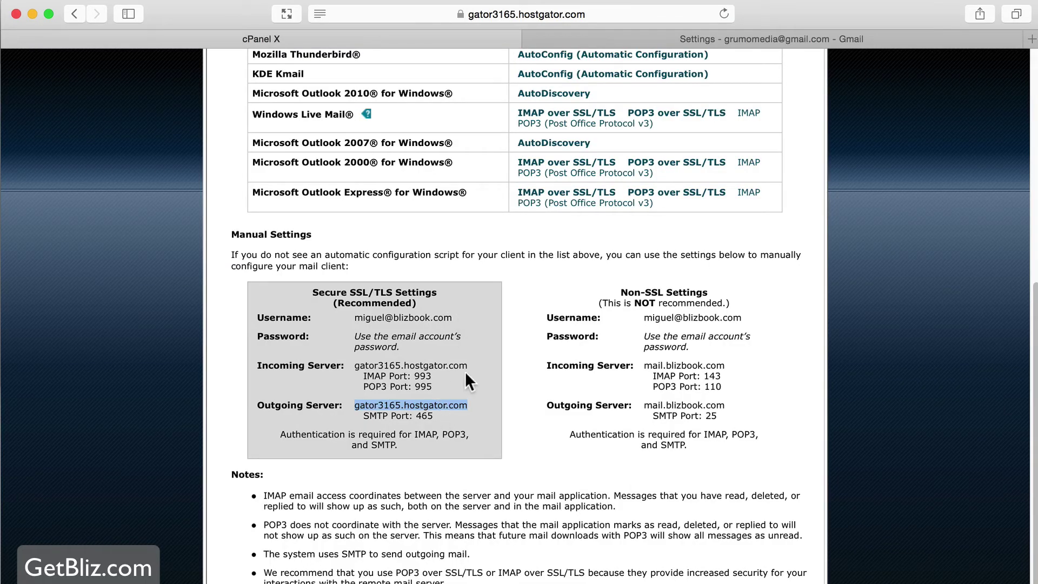
left_click_drag(467, 365, 357, 365)
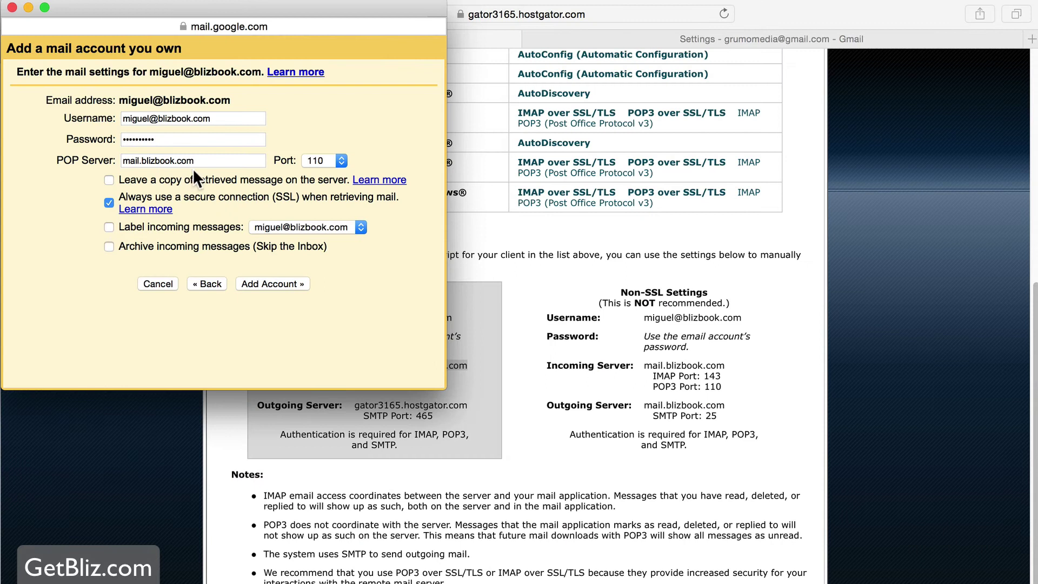
triple_click(194, 161)
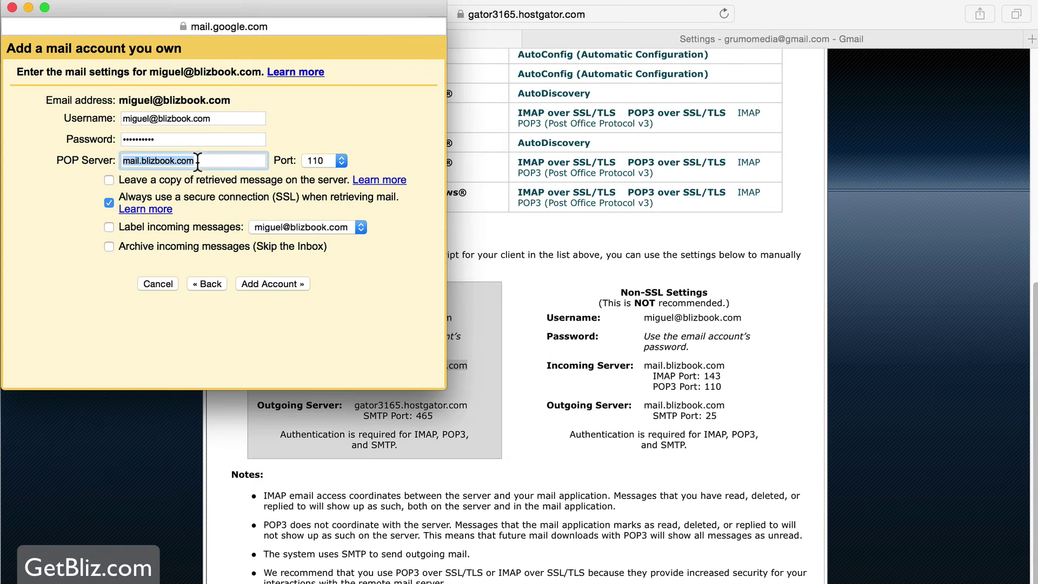
type("gator3165.hostgator.com")
Set port 995, leave copies on the server, label incoming mail, and add the account
left_click(503, 279)
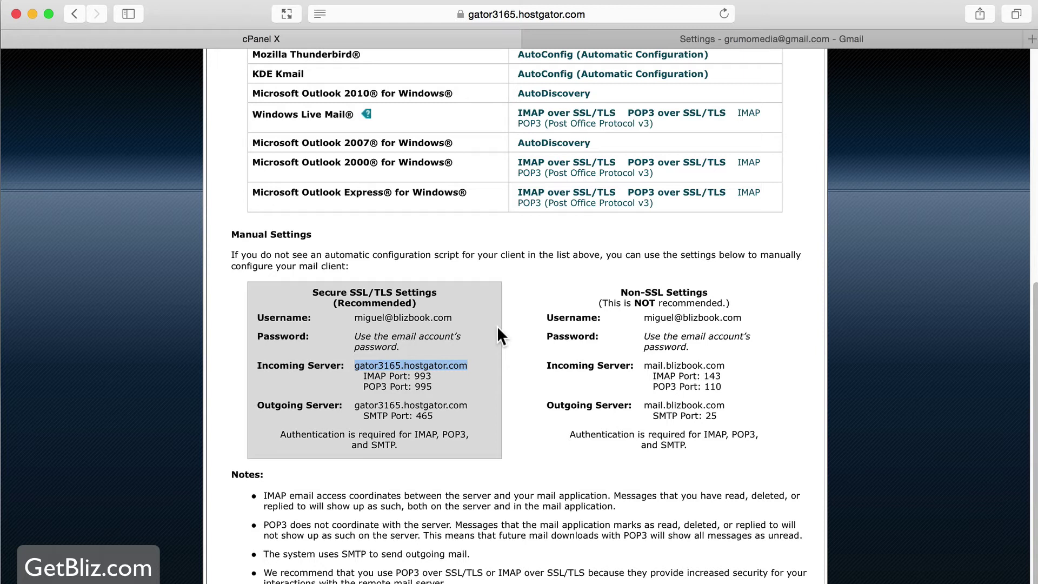
key("super+grave")
left_click(343, 161)
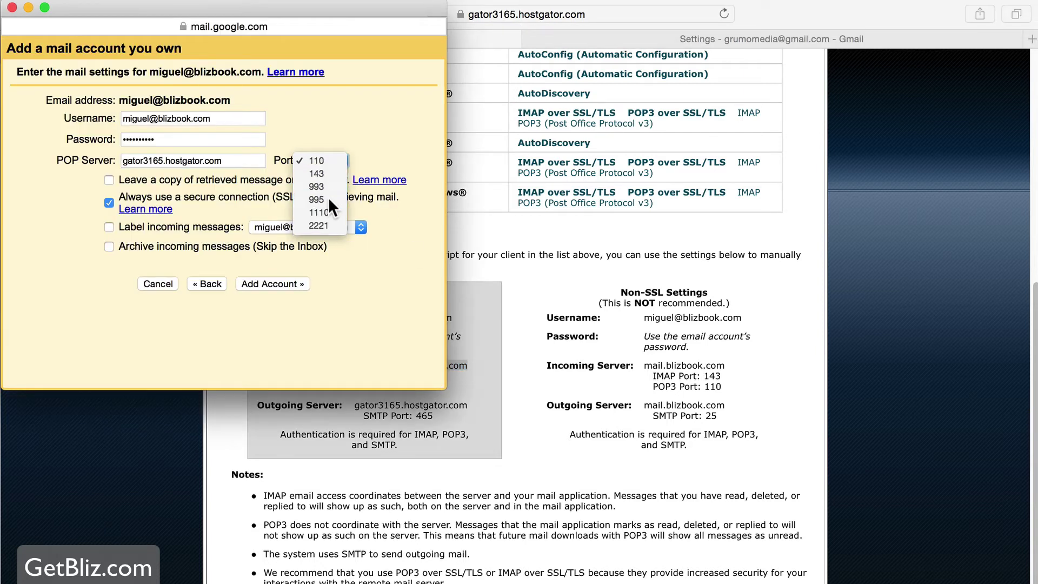
left_click(329, 200)
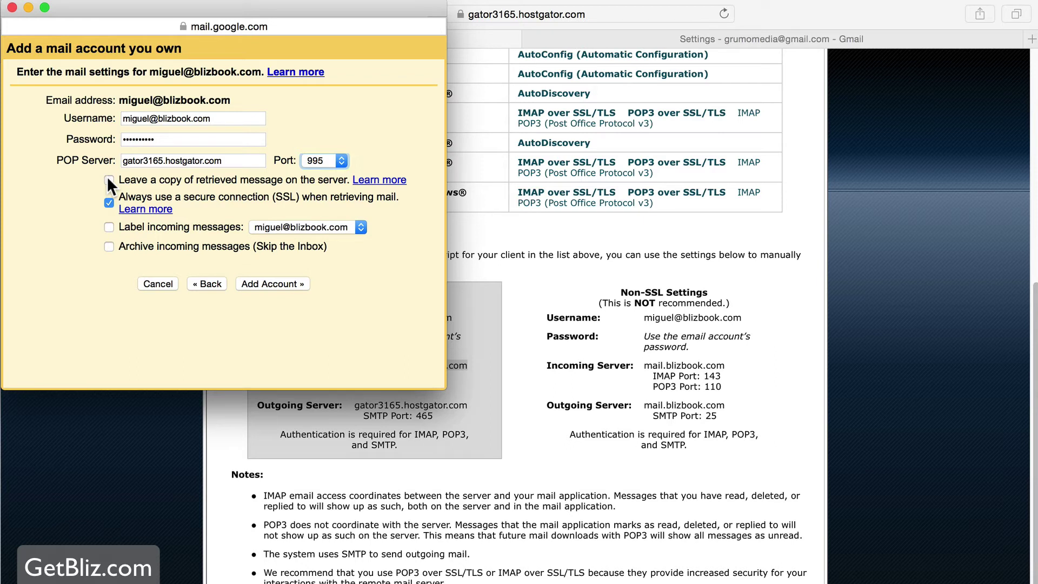
left_click(109, 181)
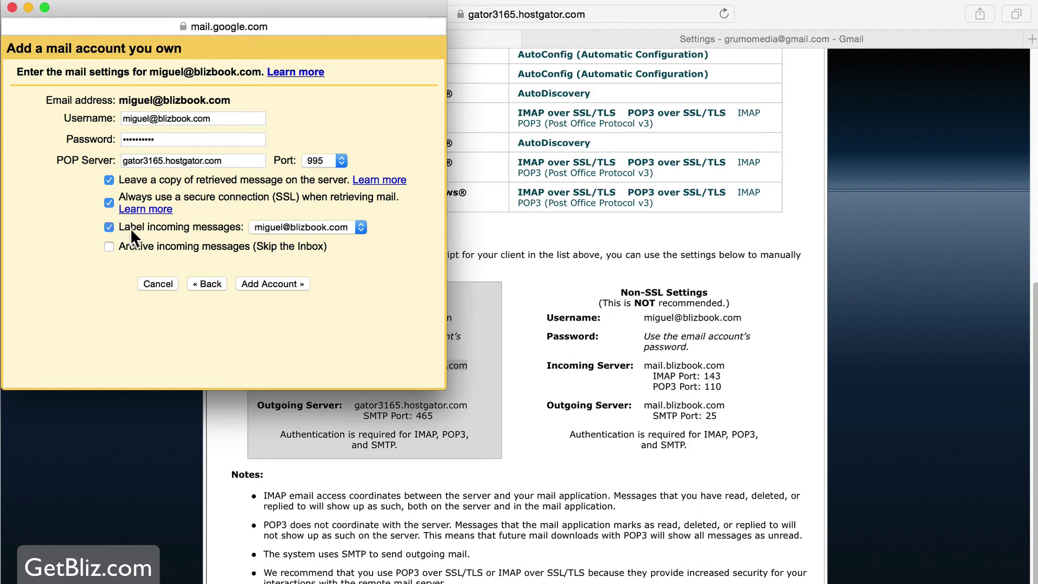
left_click(296, 229)
left_click(394, 226)
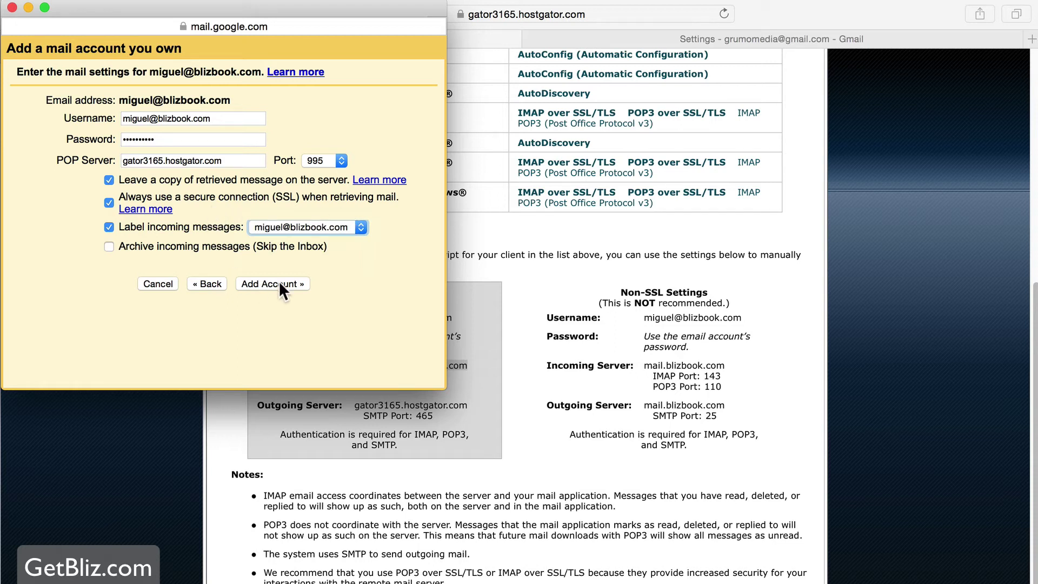
left_click(221, 119)
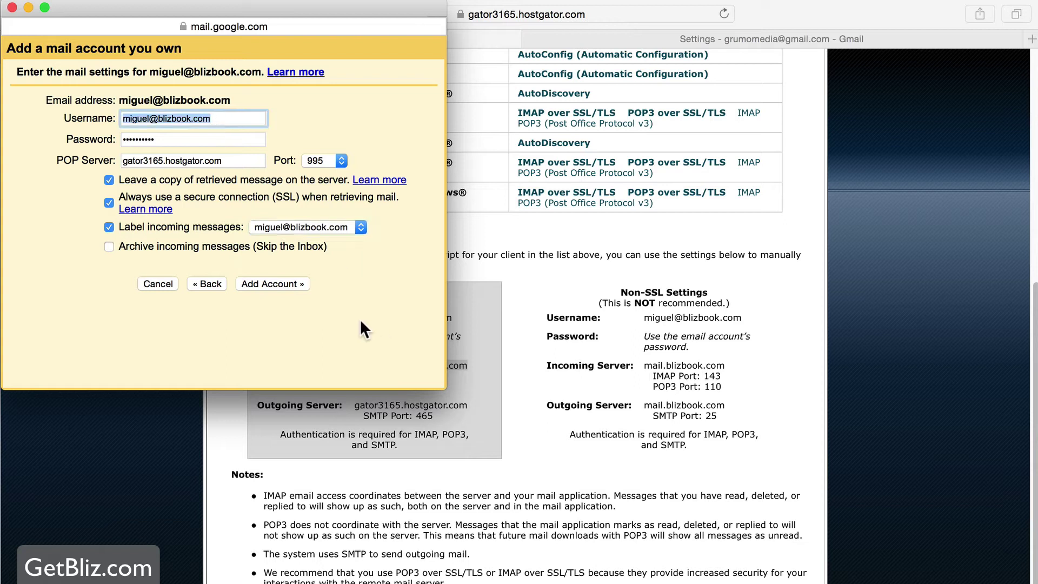
left_click(271, 281)
left_click(313, 97)
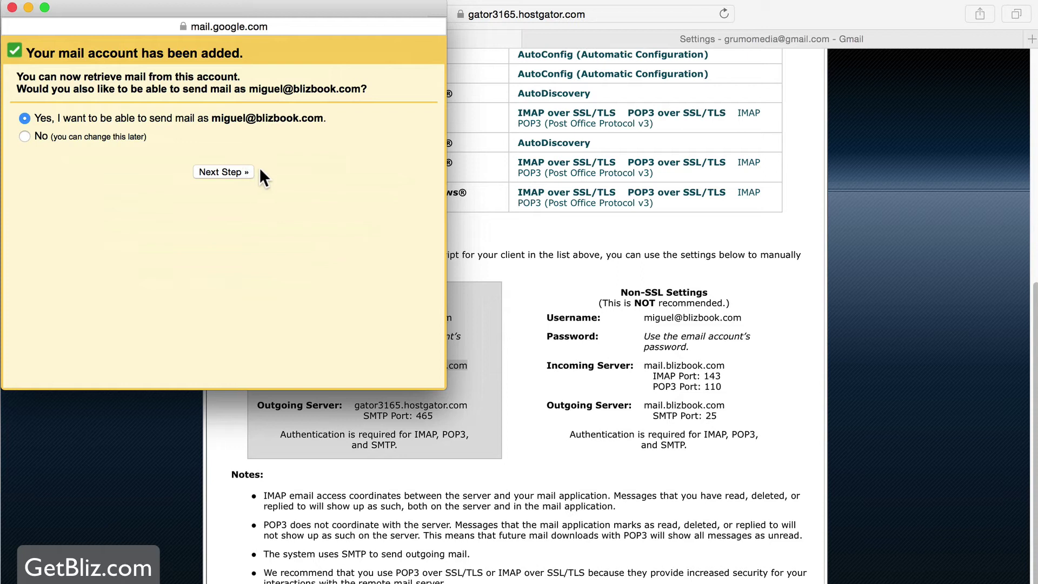
Continue to the send-as setup and replace the sender name with the owner's first name
left_click(229, 171)
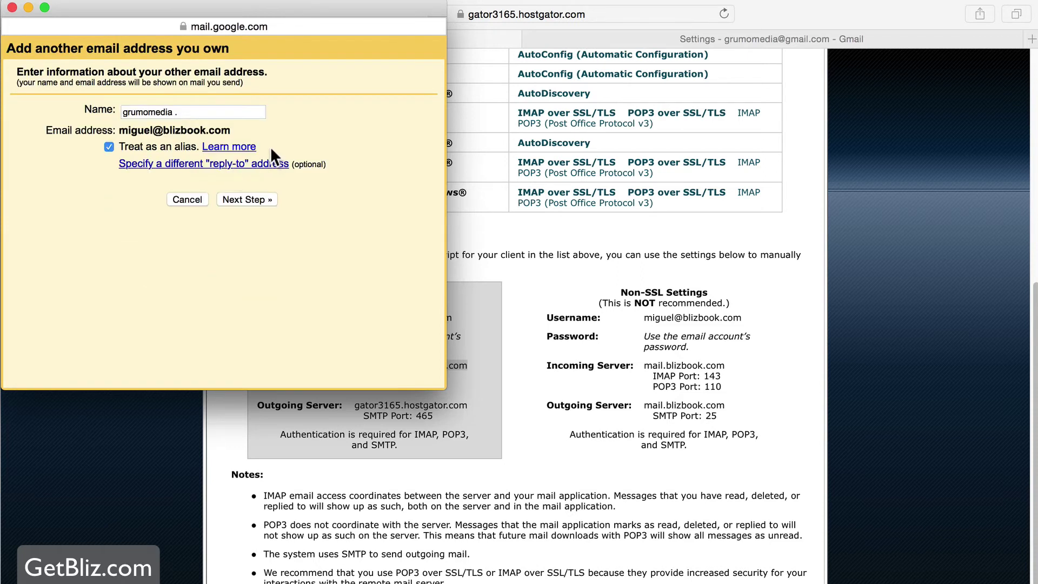
left_click(215, 111)
key("super+a")
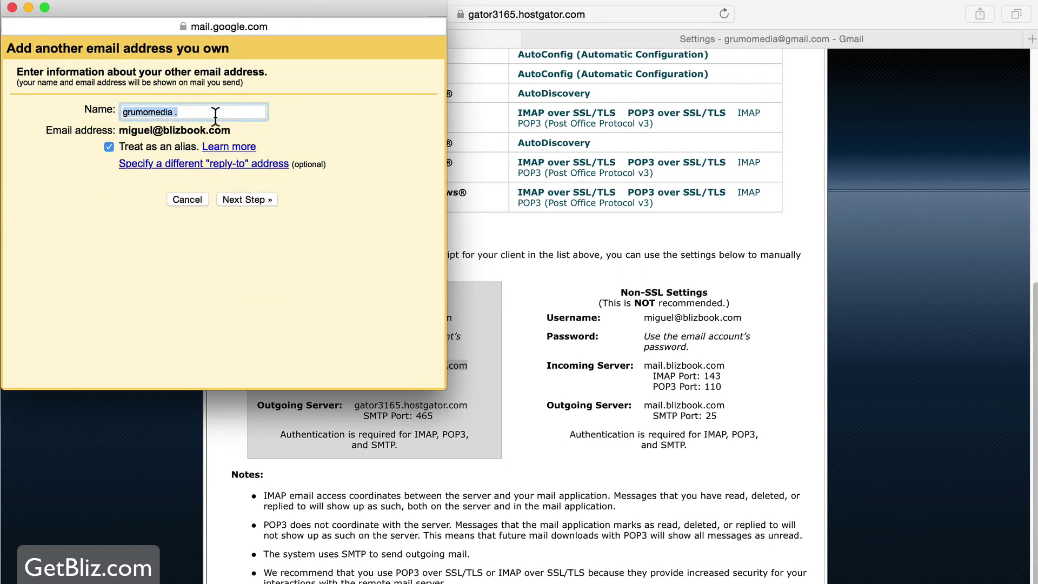
type("Miugel")
key("BackSpace")
key("BackSpace")
key("BackSpace")
key("BackSpace")
type("guel")
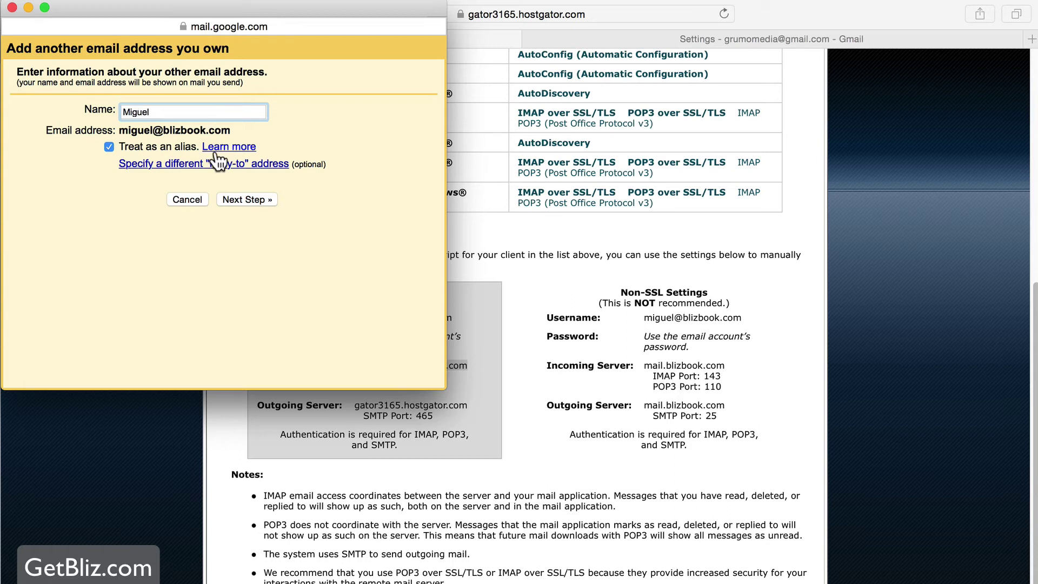
Enter the full address as SMTP username, the password, and server gator3165.hostgator.com
left_click(257, 199)
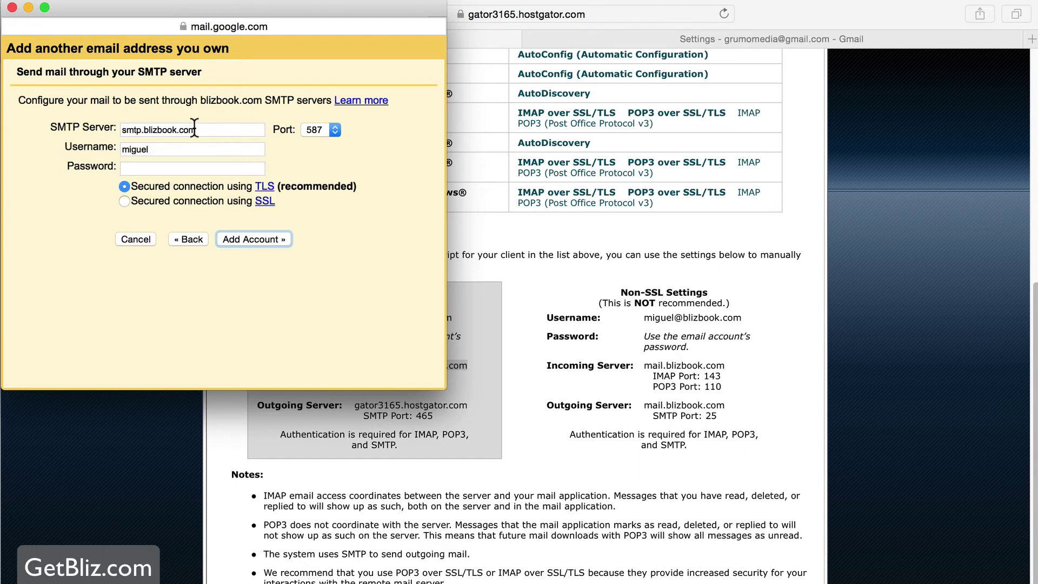
double_click(191, 150)
key("super+v")
left_click(173, 170)
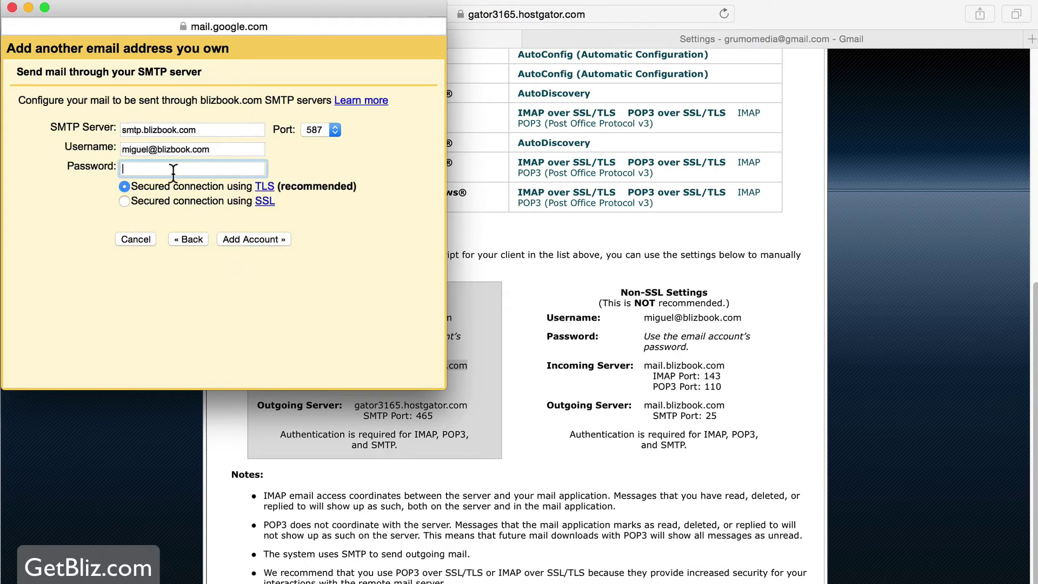
type("•••••••••")
left_click(499, 394)
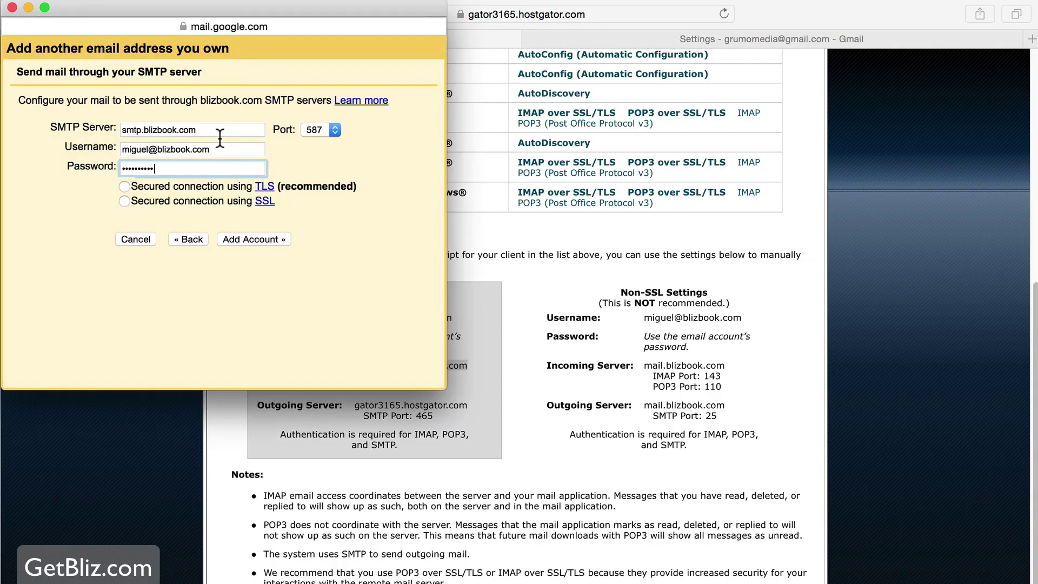
left_click(219, 130)
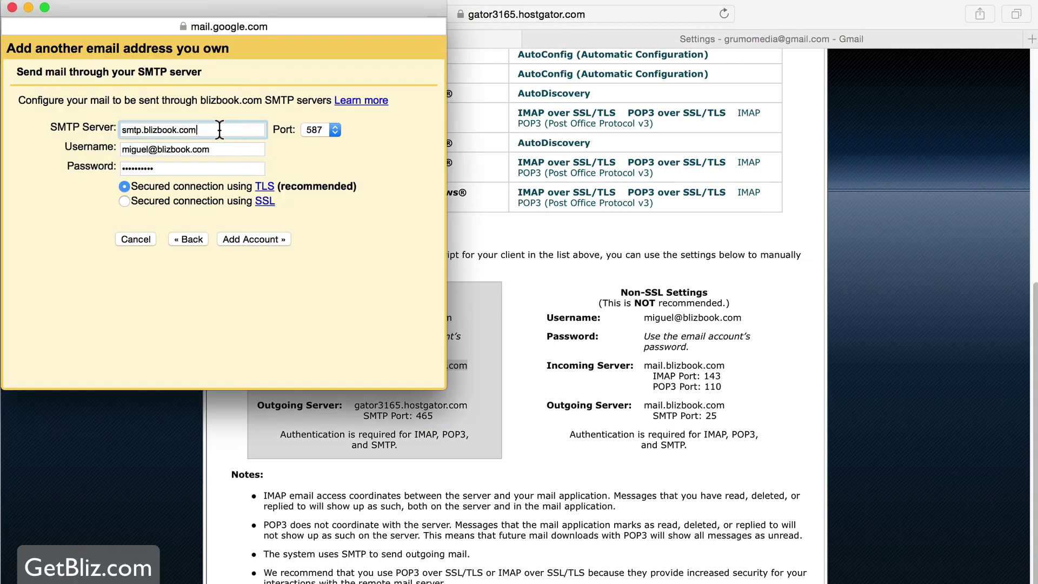
triple_click(220, 130)
type("gator3165.hostgator.com")
Choose SSL and port 465 per cPanel's recommended settings, then add the account
left_click(423, 417)
left_click(423, 416)
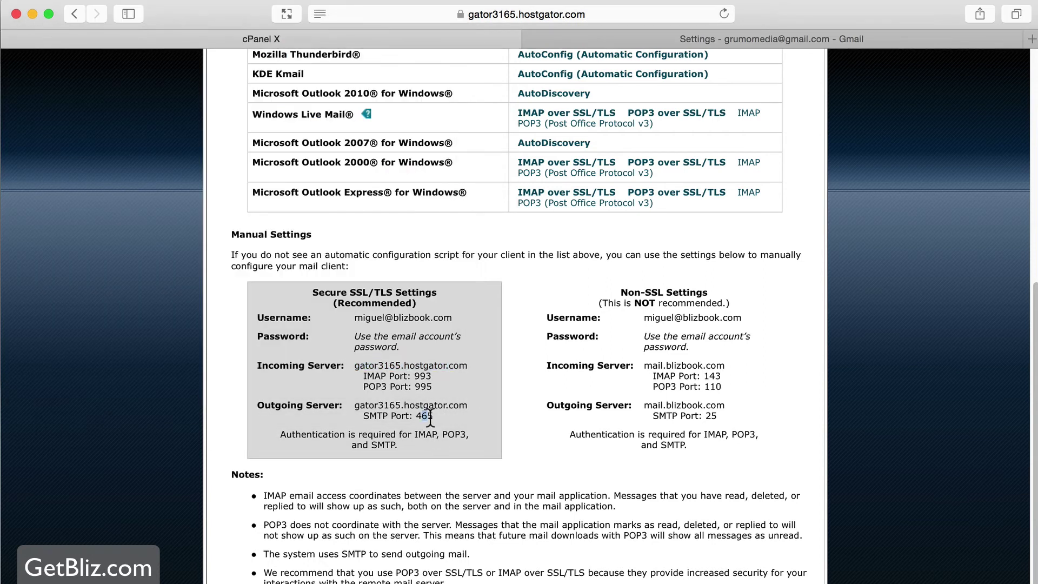
key("super+grave")
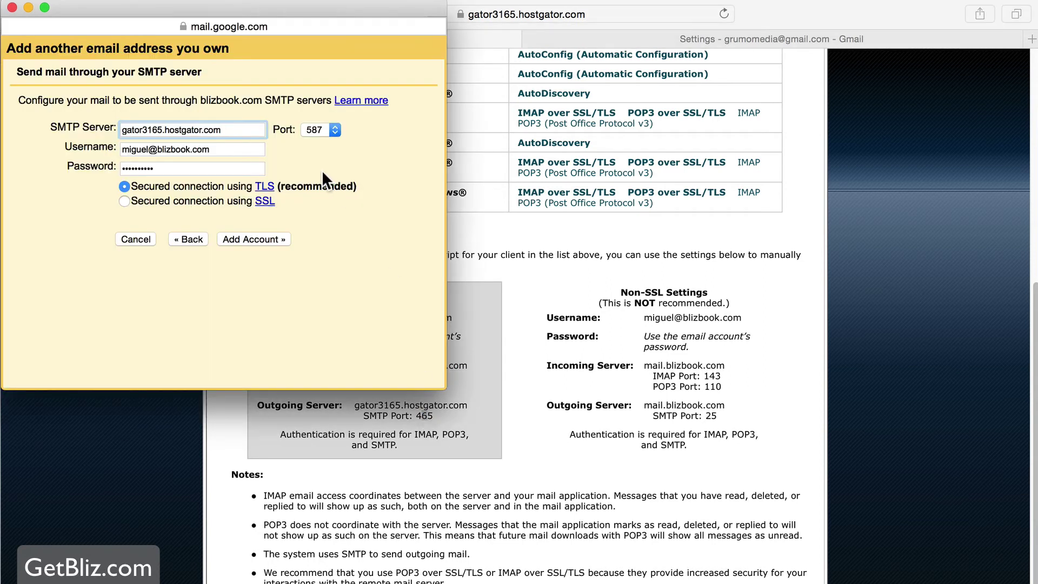
left_click(123, 201)
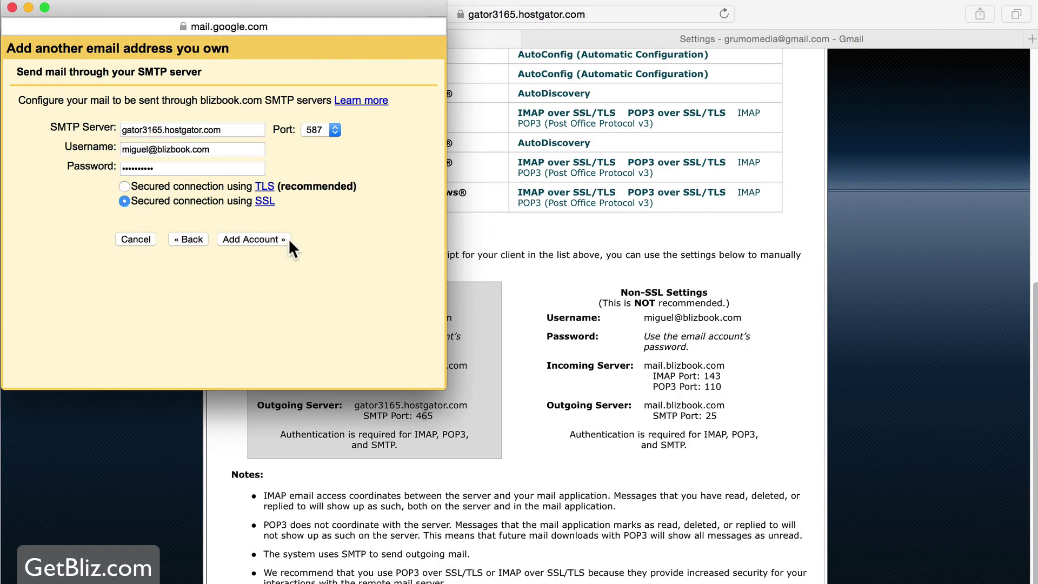
left_click(462, 392)
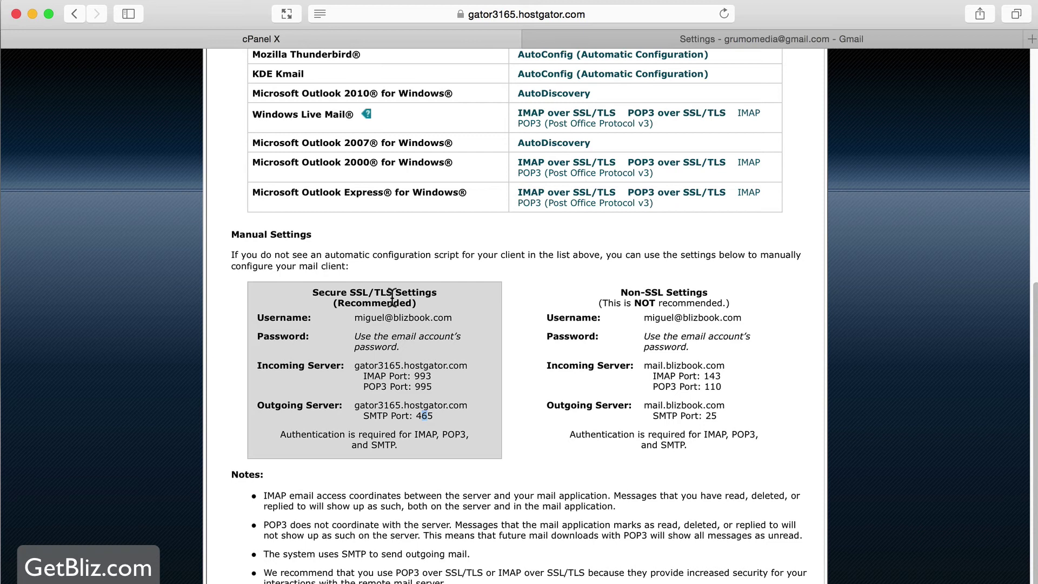
key("super+grave")
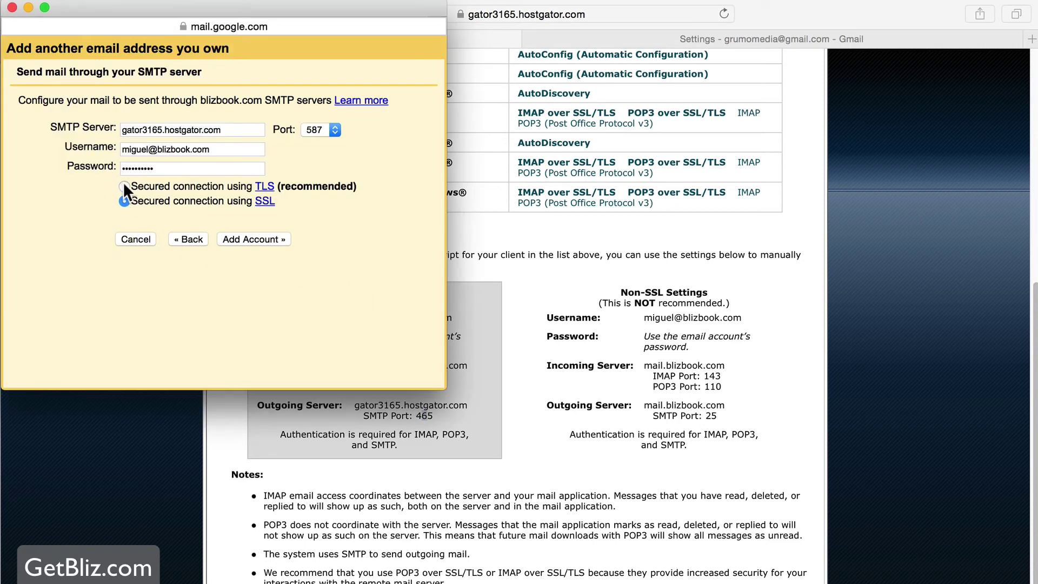
left_click(488, 331)
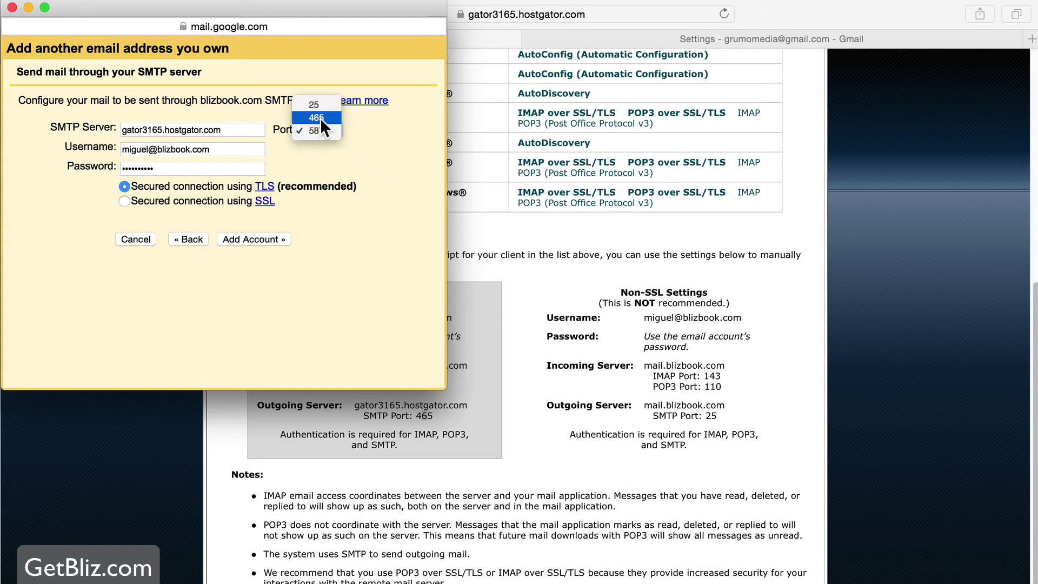
left_click(321, 118)
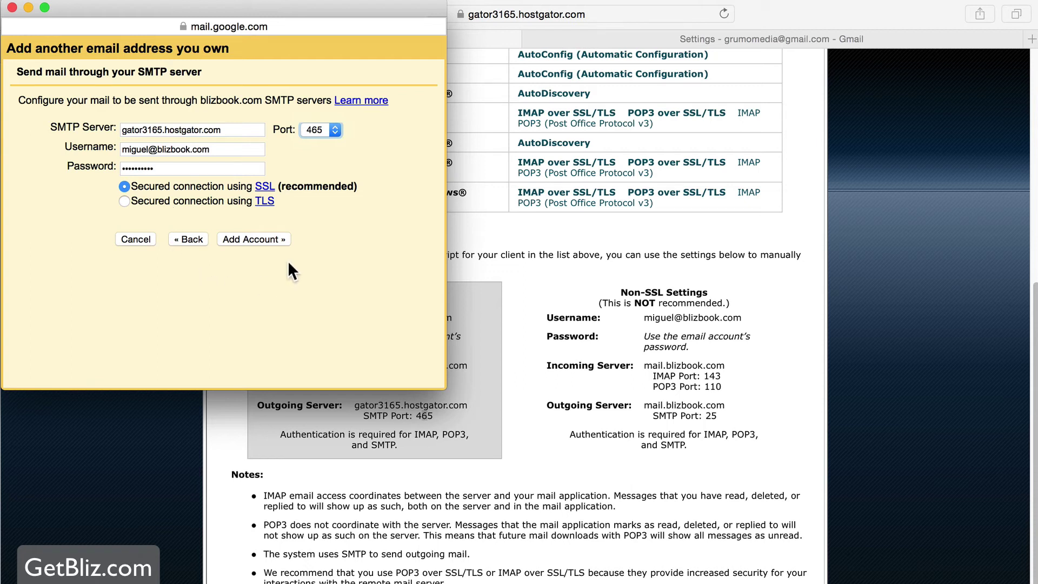
left_click(264, 235)
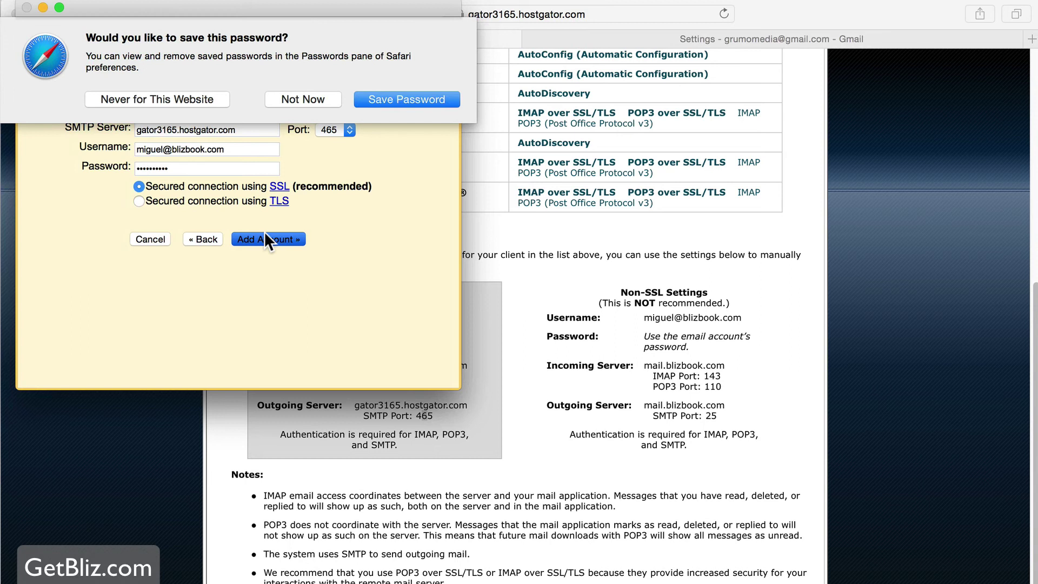
Dismiss the browser's save-password prompt and return to the Gmail settings page
left_click(319, 93)
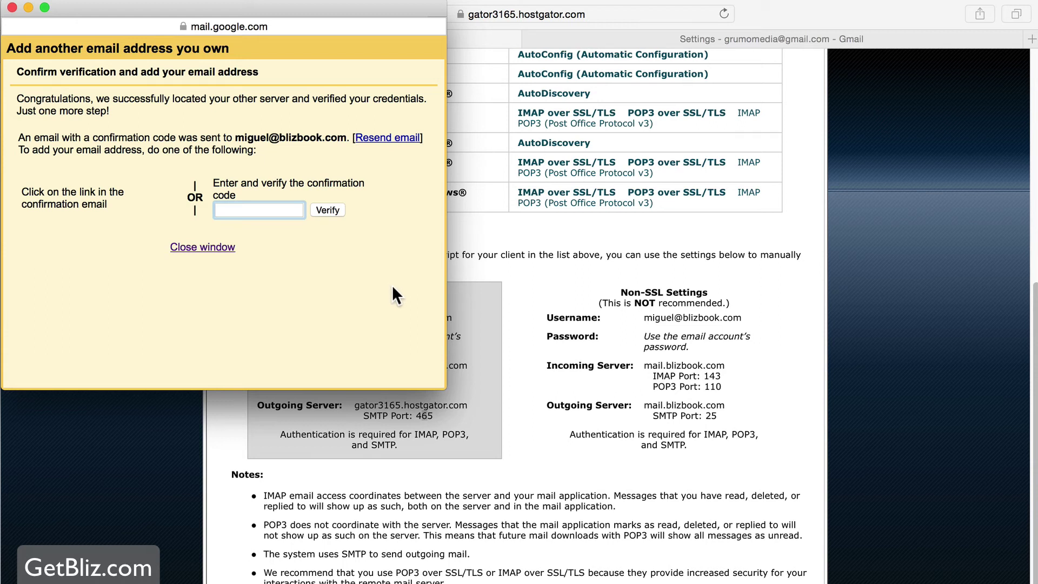
left_click(757, 37)
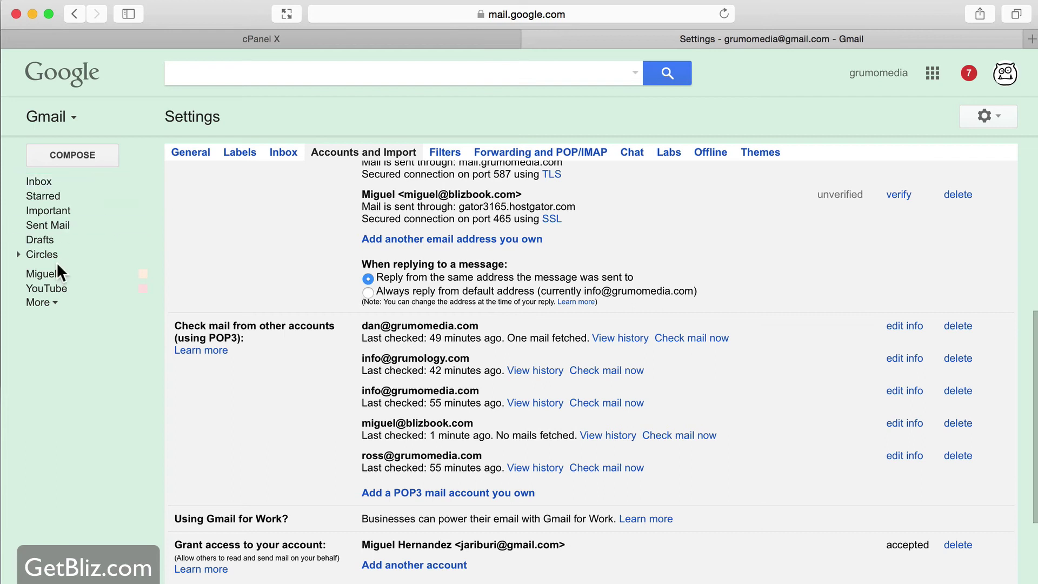
left_click(62, 287)
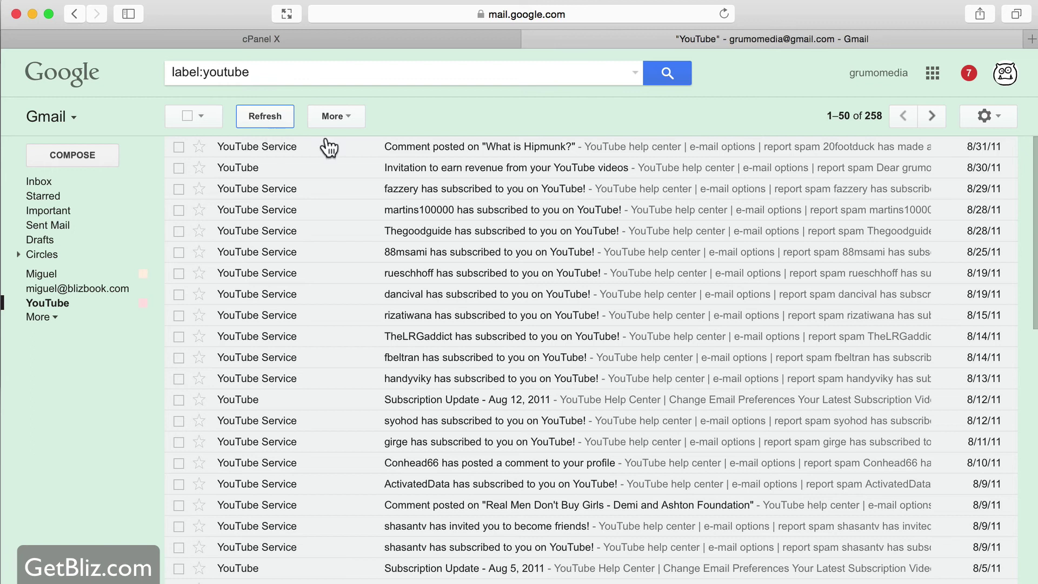
left_click(995, 114)
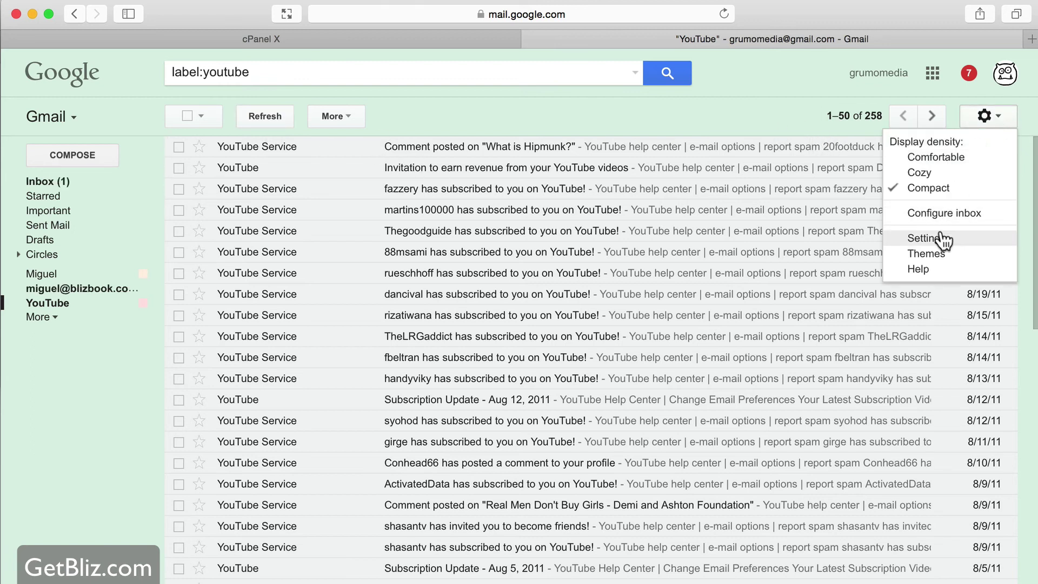
Open the Gmail Confirmation email under the blizbook.com label and copy its confirmation code
left_click(100, 290)
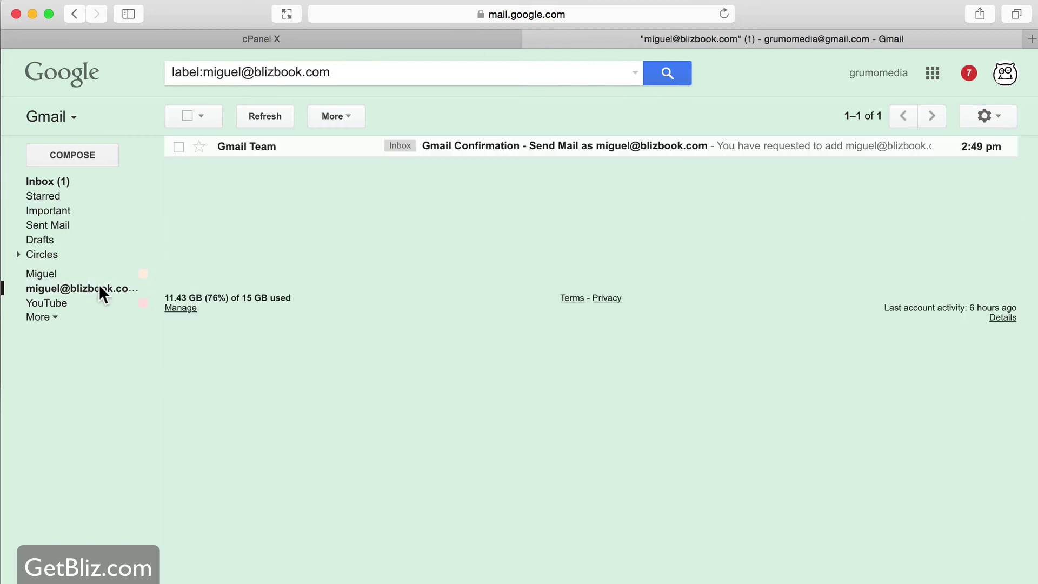
left_click(504, 145)
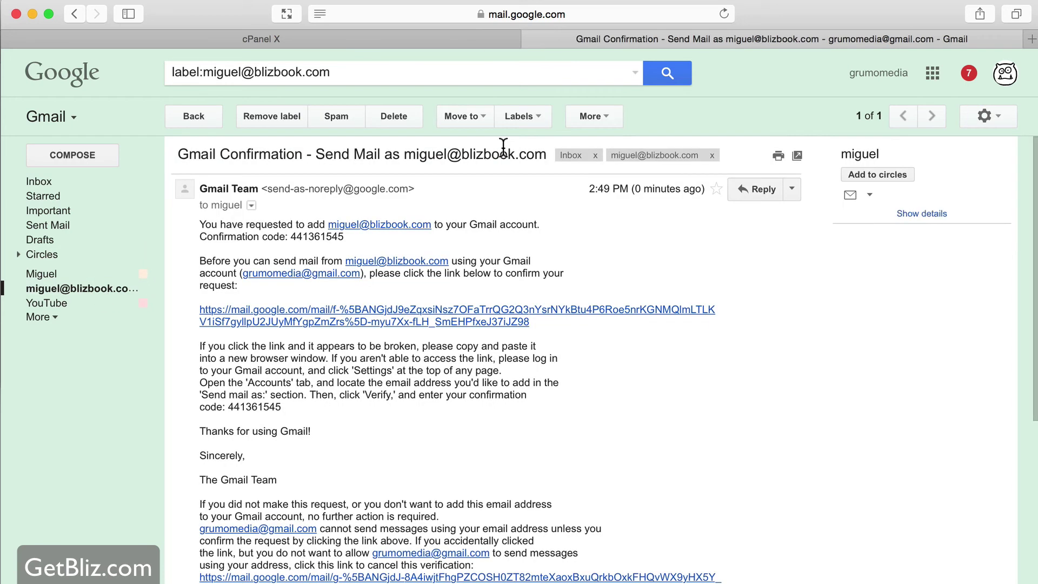
double_click(328, 233)
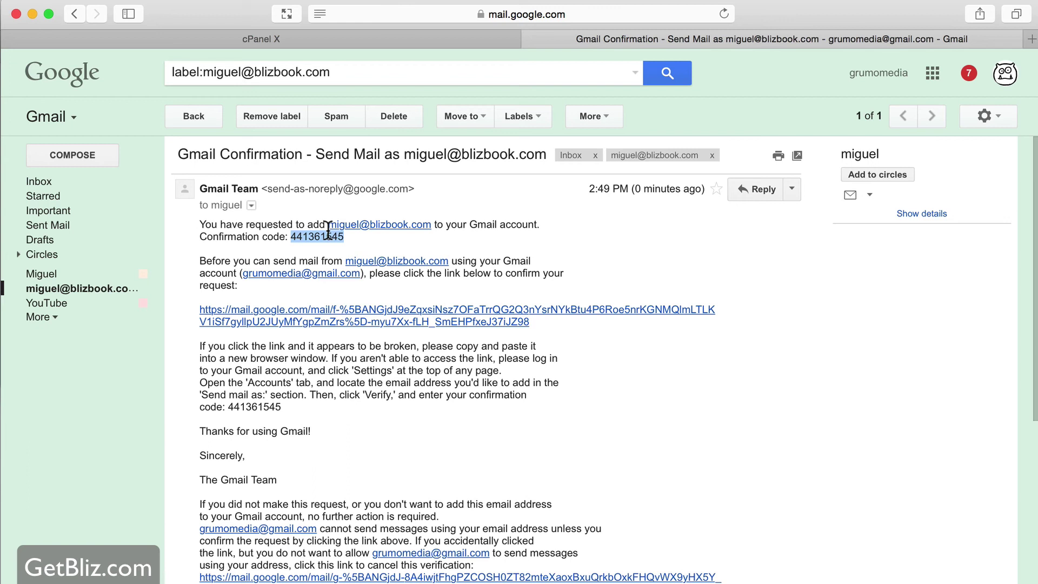
key("super+c")
Paste the code into the verification popup, verify the blizbook.com address, and go back to the inbox
key("super+grave")
left_click(254, 209)
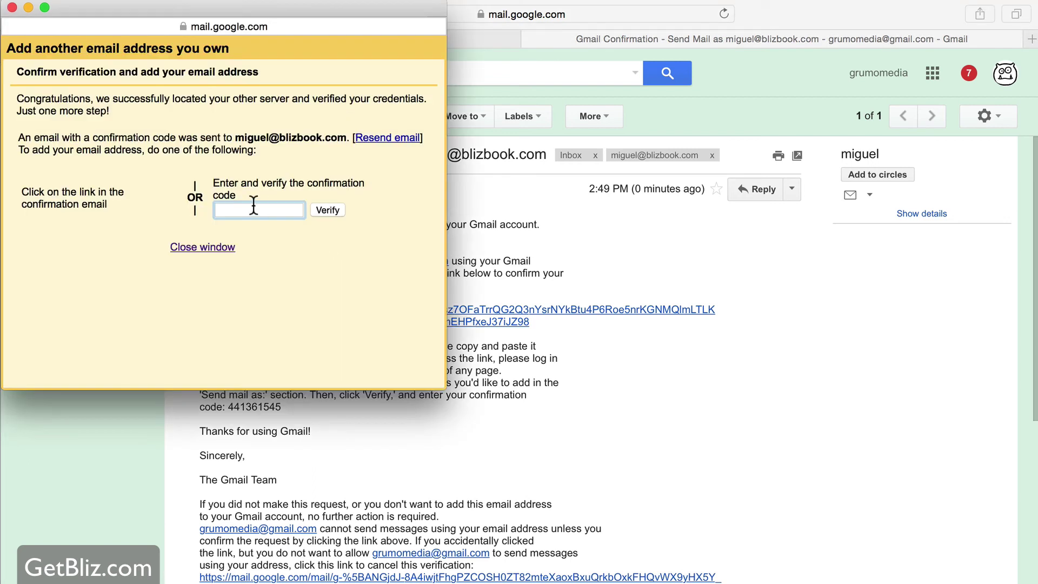
key("super+v")
left_click(326, 210)
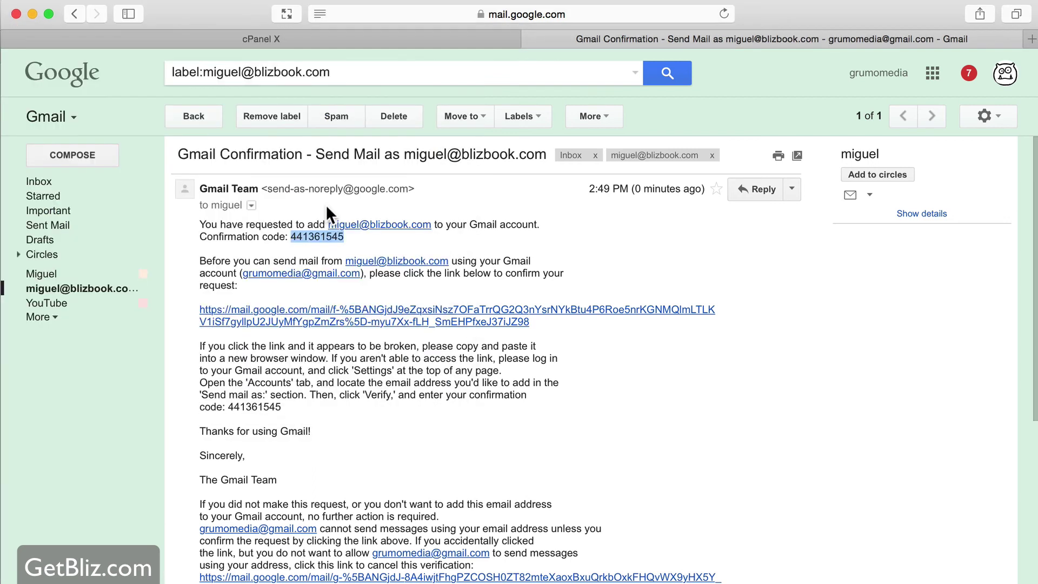
left_click(132, 182)
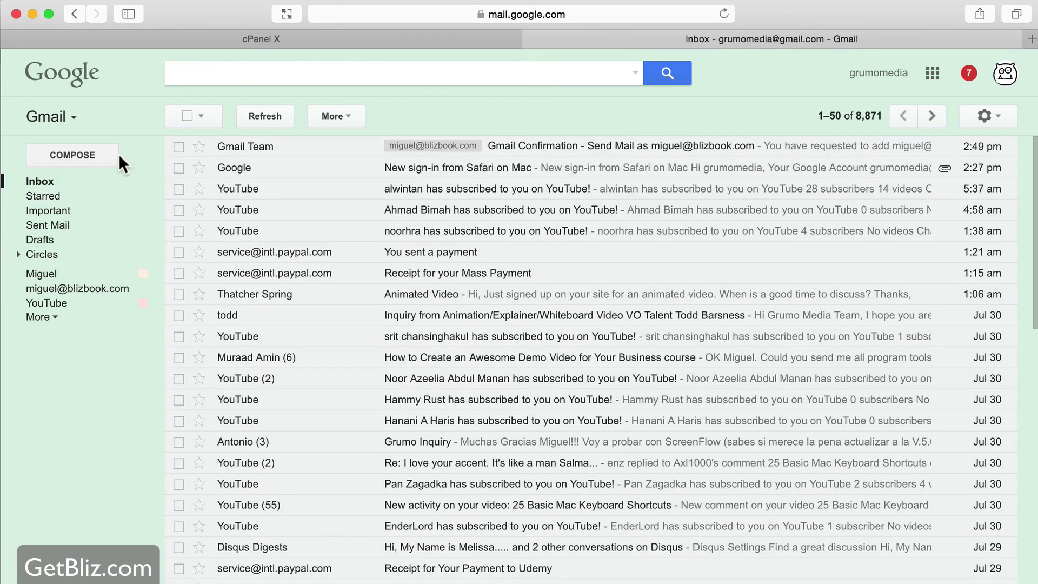
Compose a new message with the blizbook.com address chosen as the From sender, ready for a recipient
left_click(102, 156)
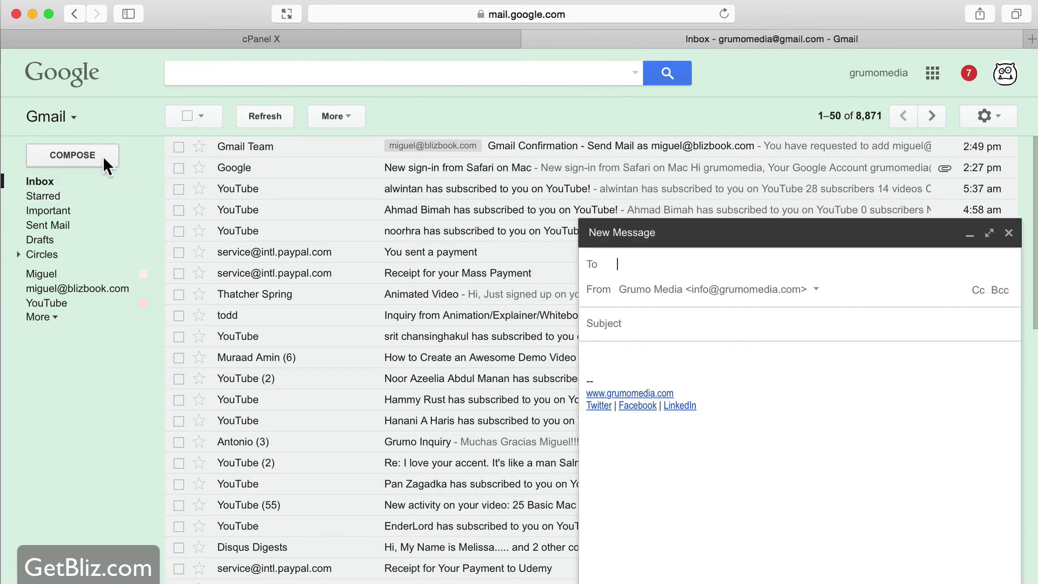
left_click(46, 304)
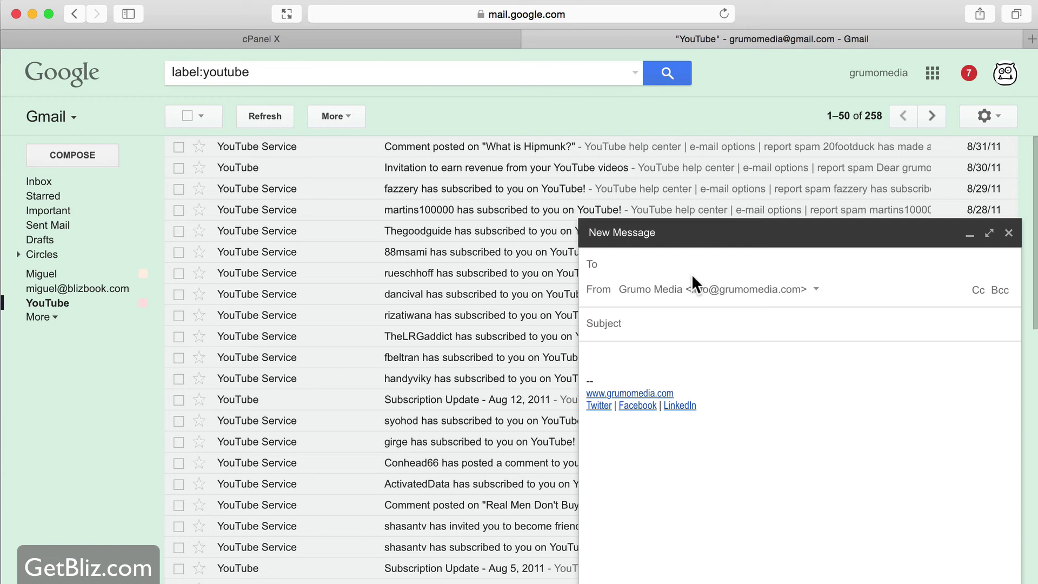
left_click(814, 286)
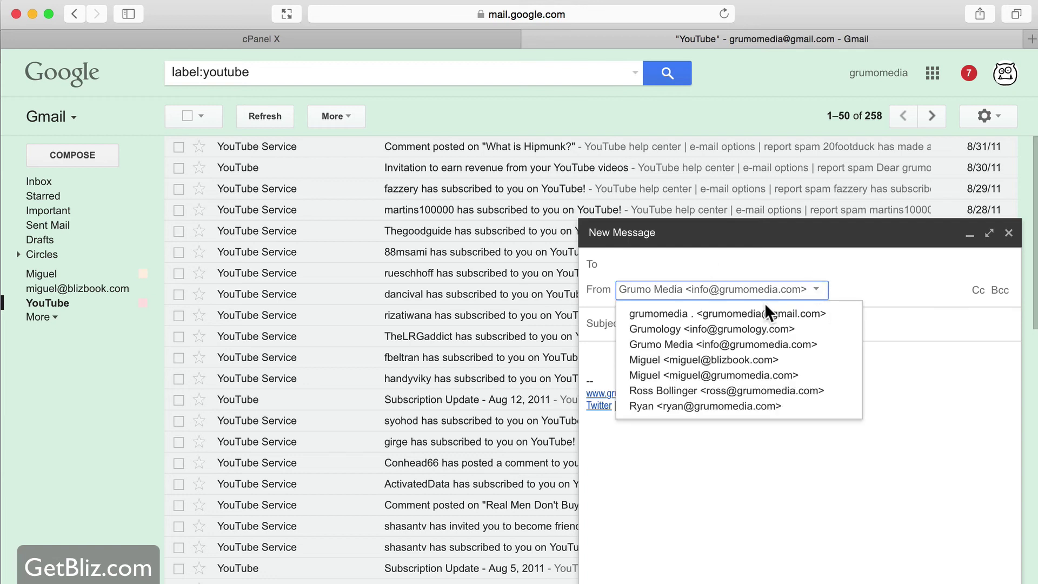
left_click(749, 359)
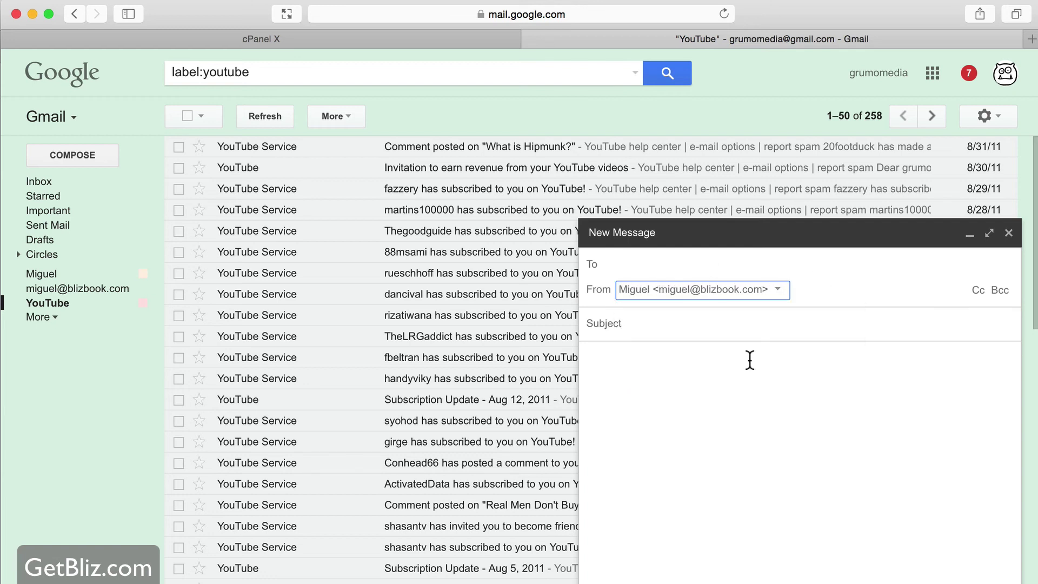
left_click(669, 267)
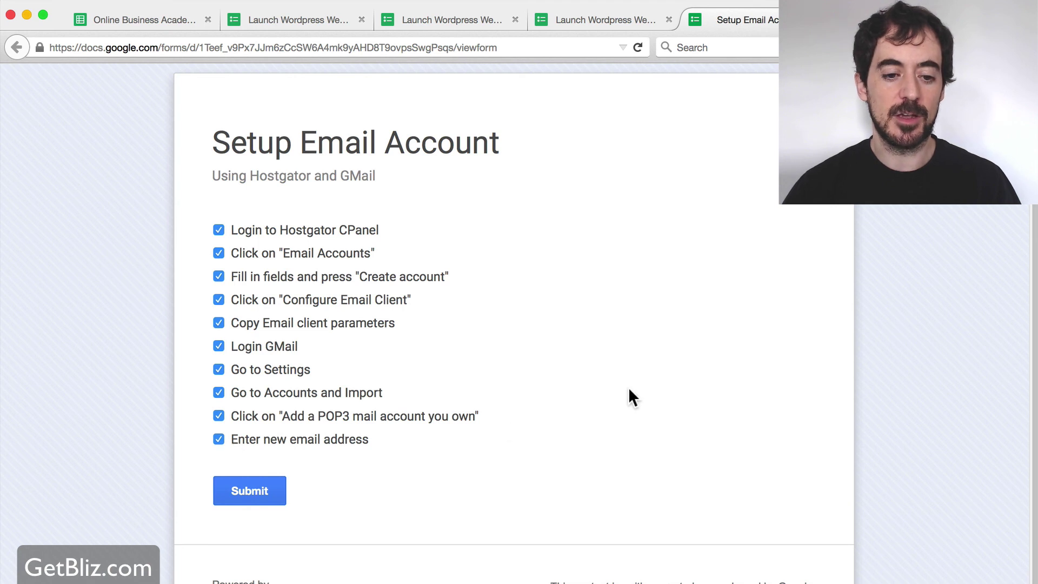
Scroll down the Setup Email Account form to the Enter new email address item
scroll(603, 398, "down", 1)
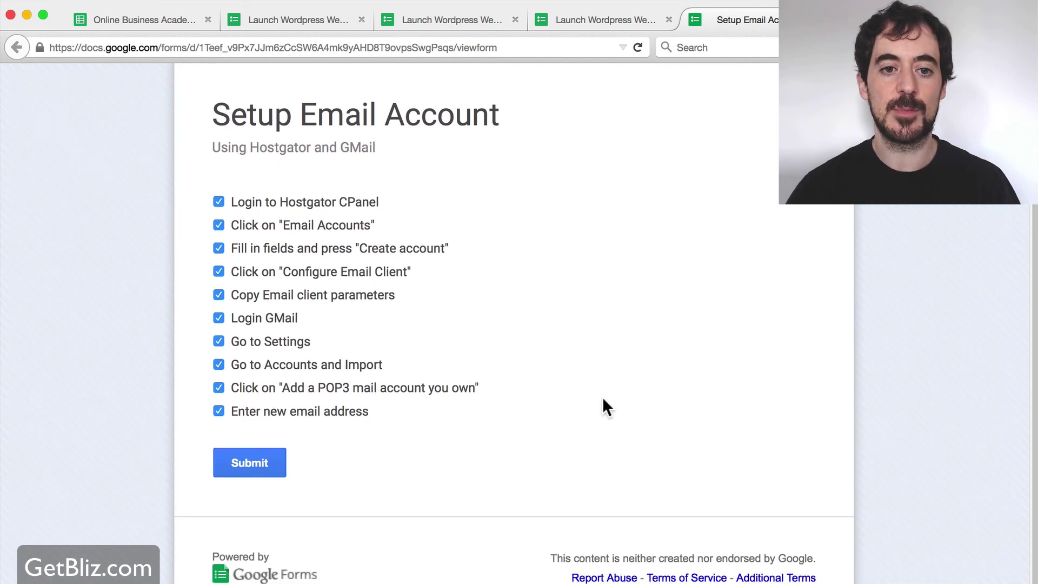